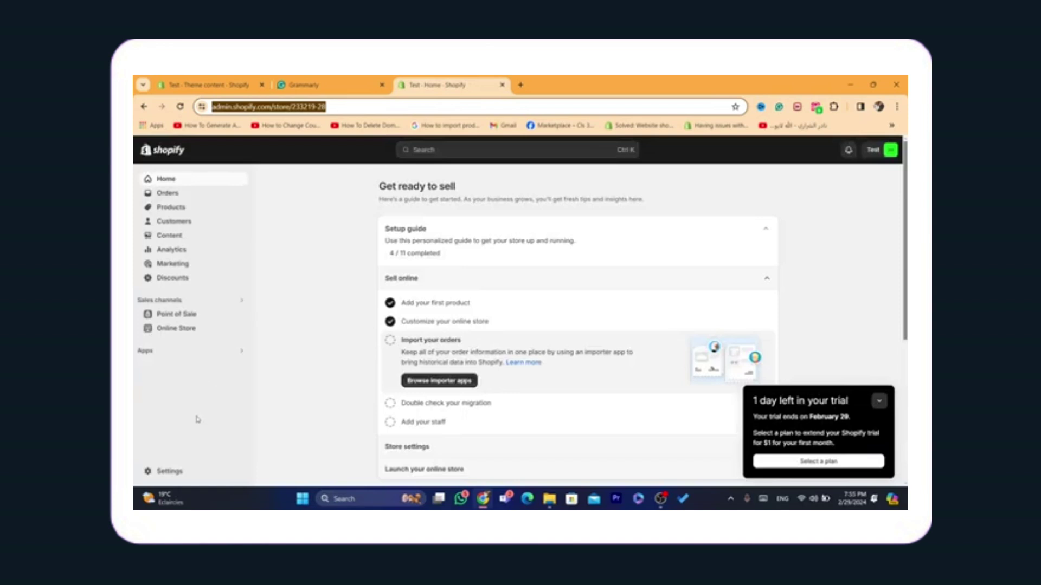
type("how to remove taxes and shipping calculated at checkout shopify")
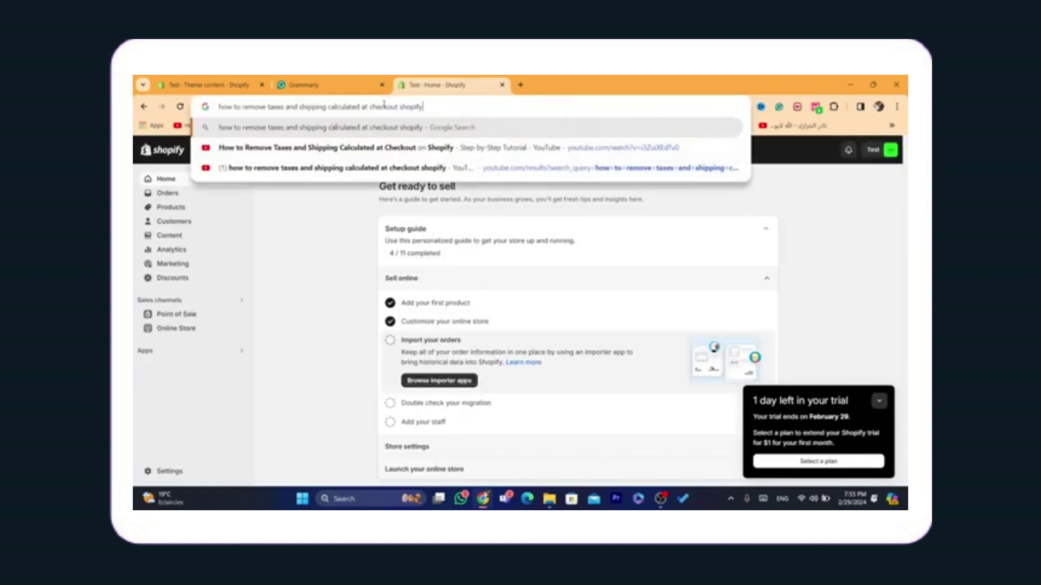
left_click(175, 474)
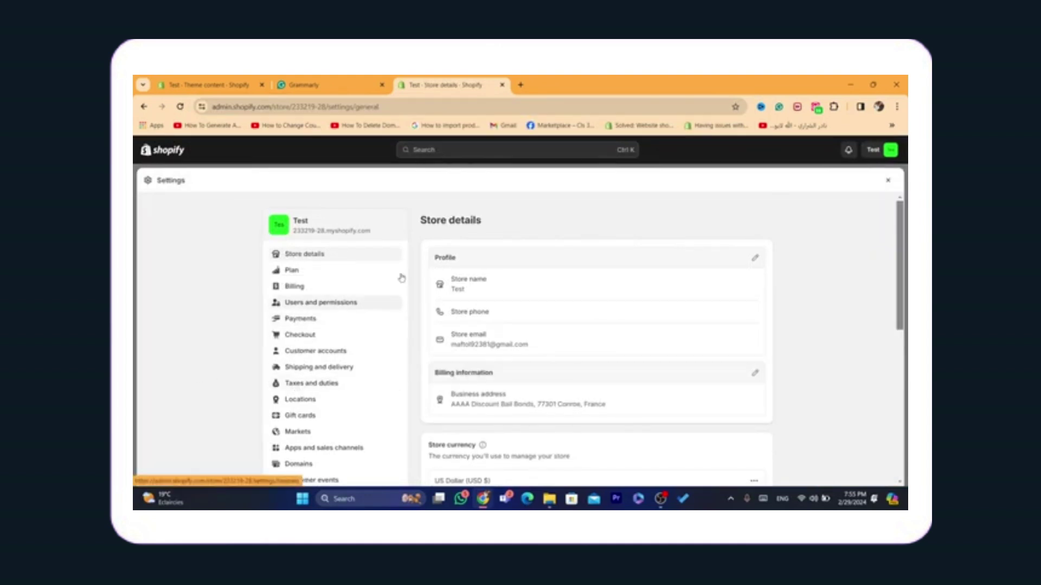
left_click(888, 182)
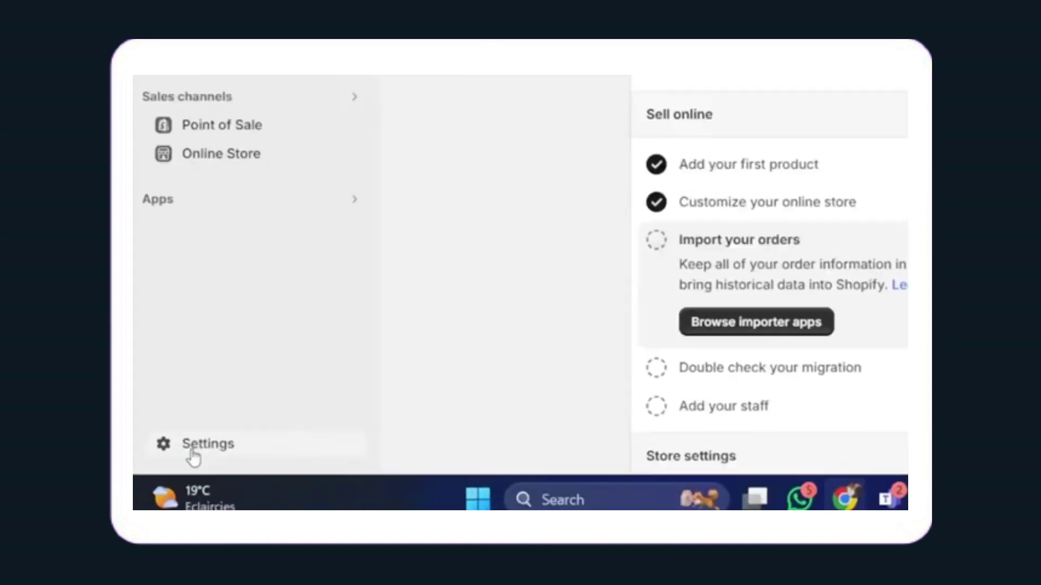
In the Taxes and duties settings, disable including sales tax in product prices and shipping rates and charging sales tax on shipping, and save.
left_click(175, 474)
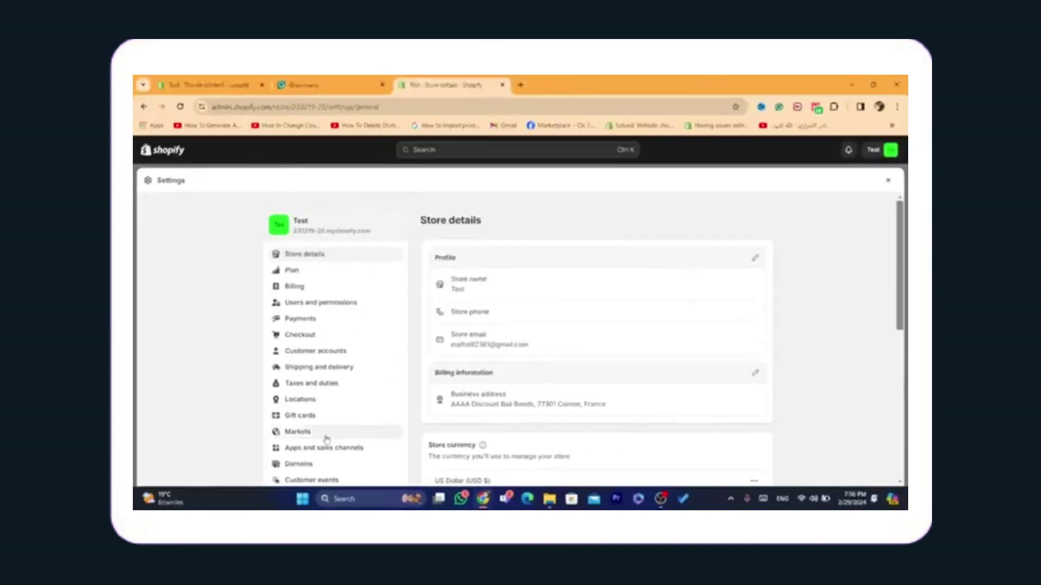
left_click(315, 385)
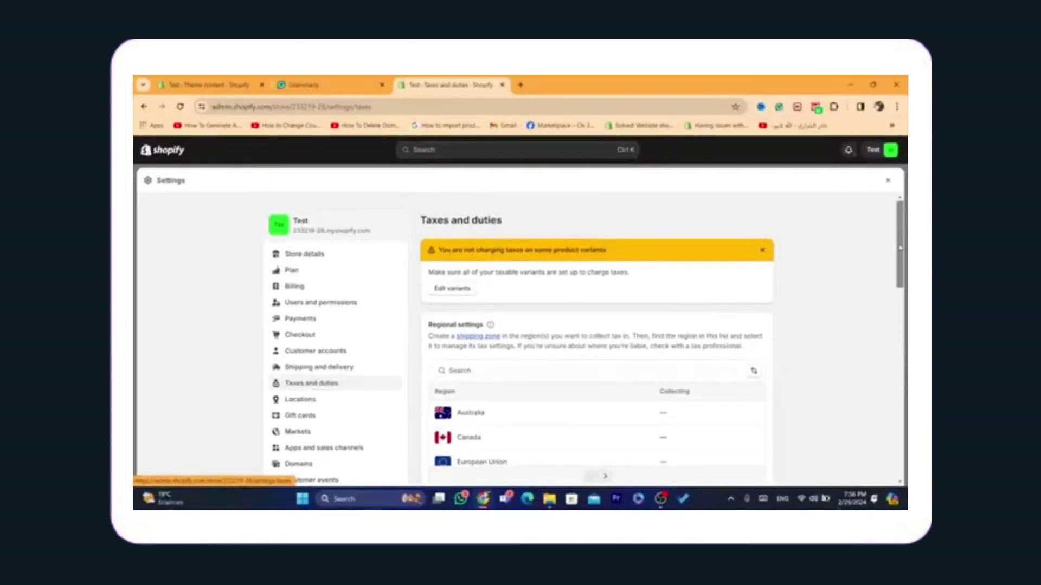
left_click_drag(902, 249, 901, 428)
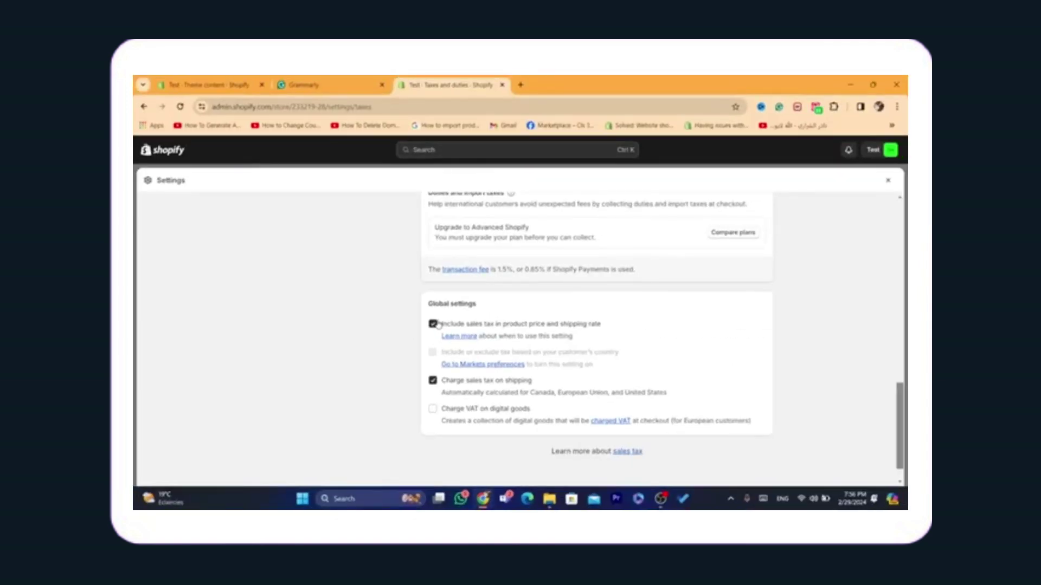
left_click(433, 325)
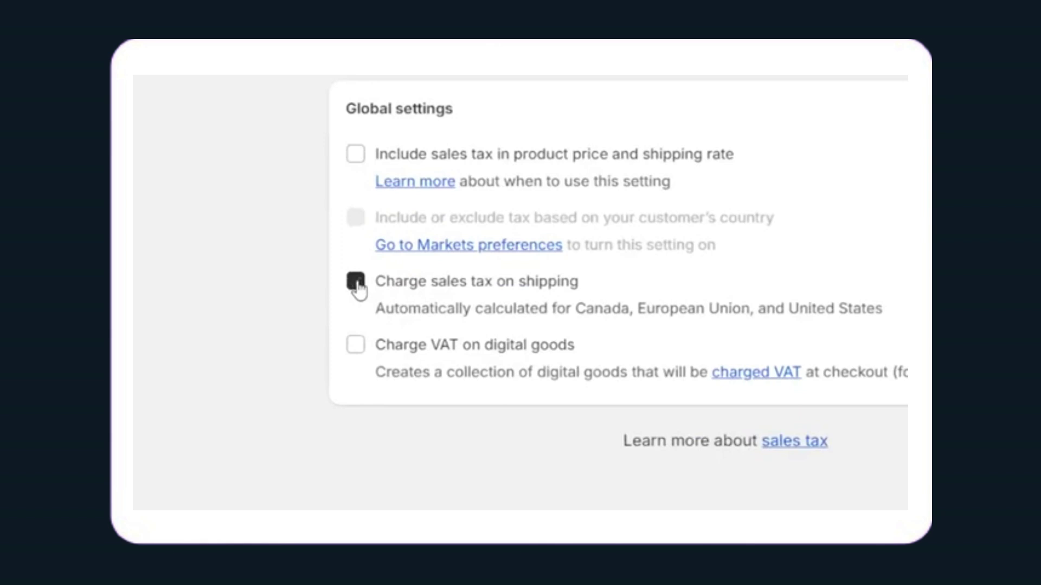
left_click(432, 381)
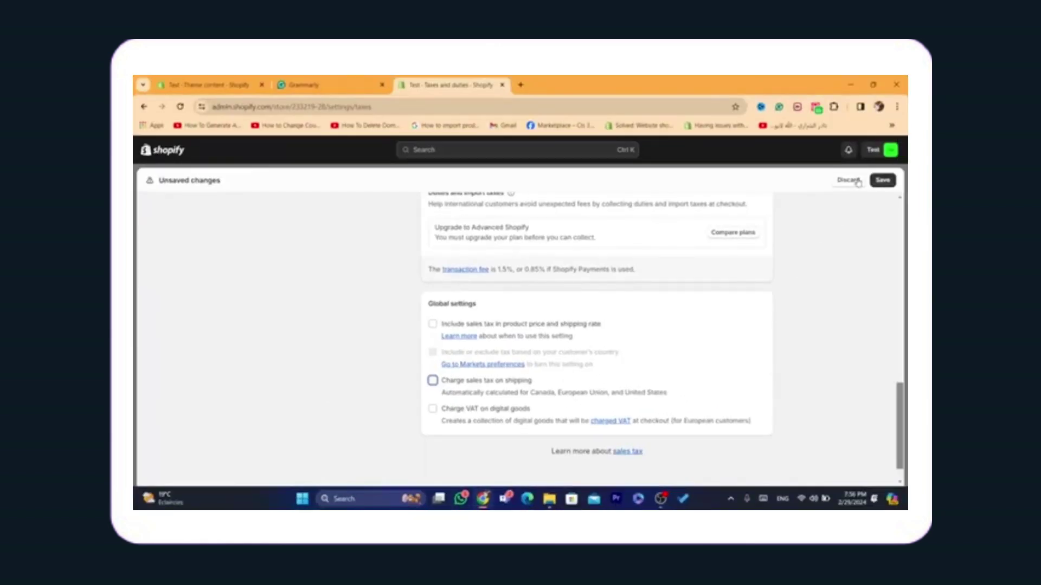
left_click(878, 181)
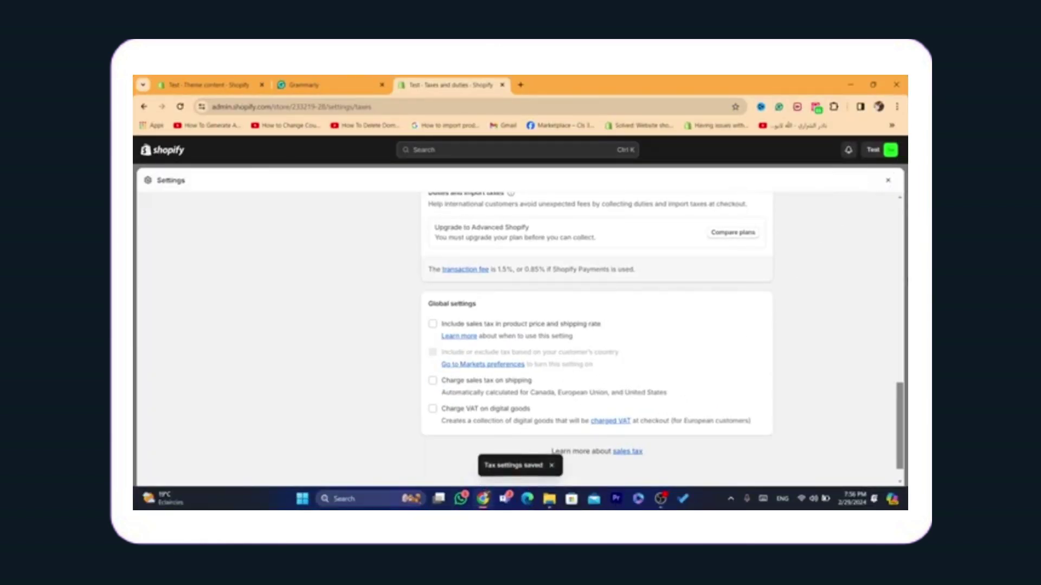
left_click(888, 180)
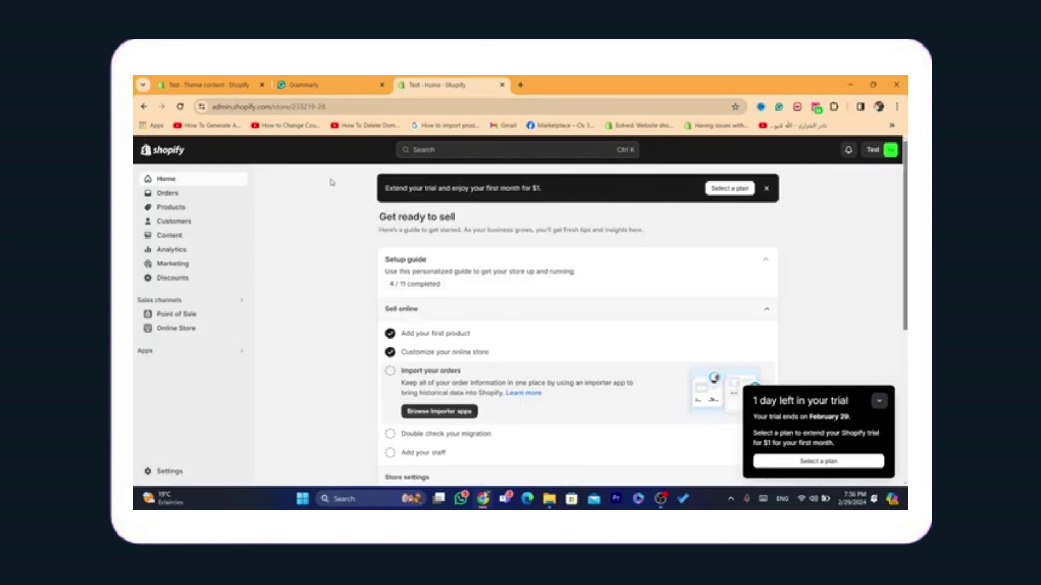
left_click(337, 107)
type("how to remove taxes and shipping calculated at checkout shopify")
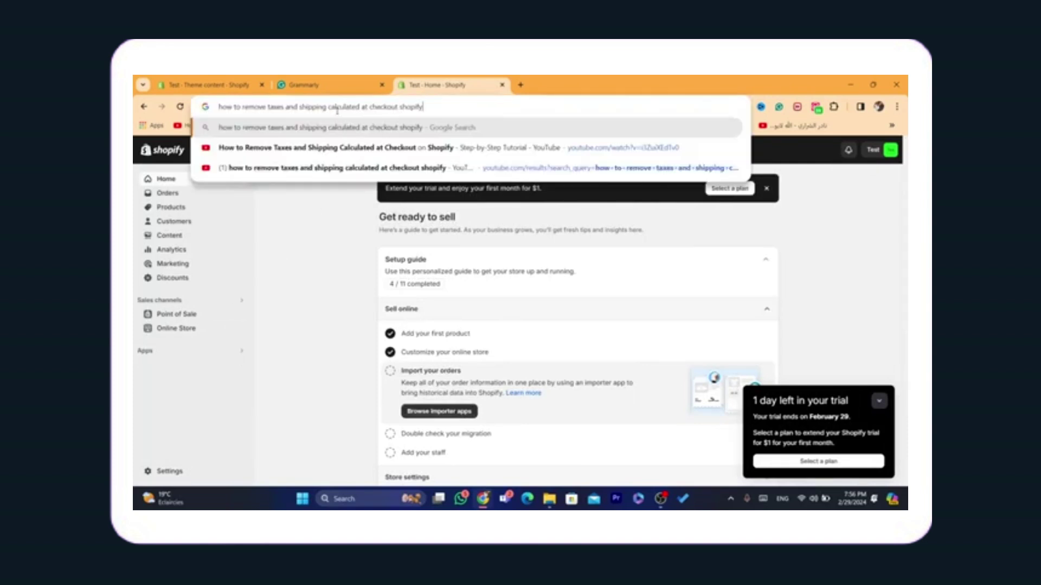
key("Return")
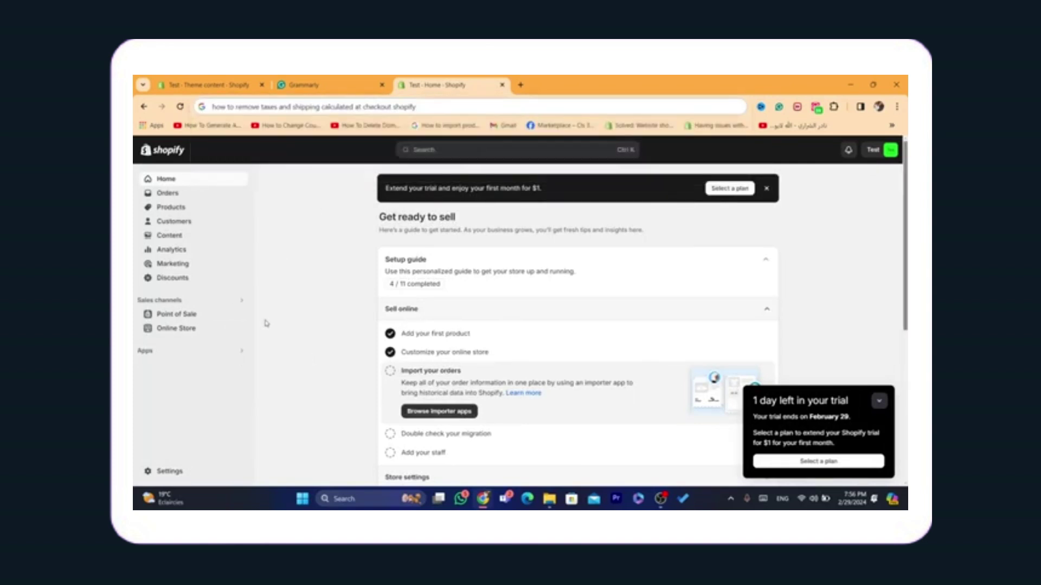
Open the default theme content of the online store's current Dawn theme for editing.
left_click(177, 313)
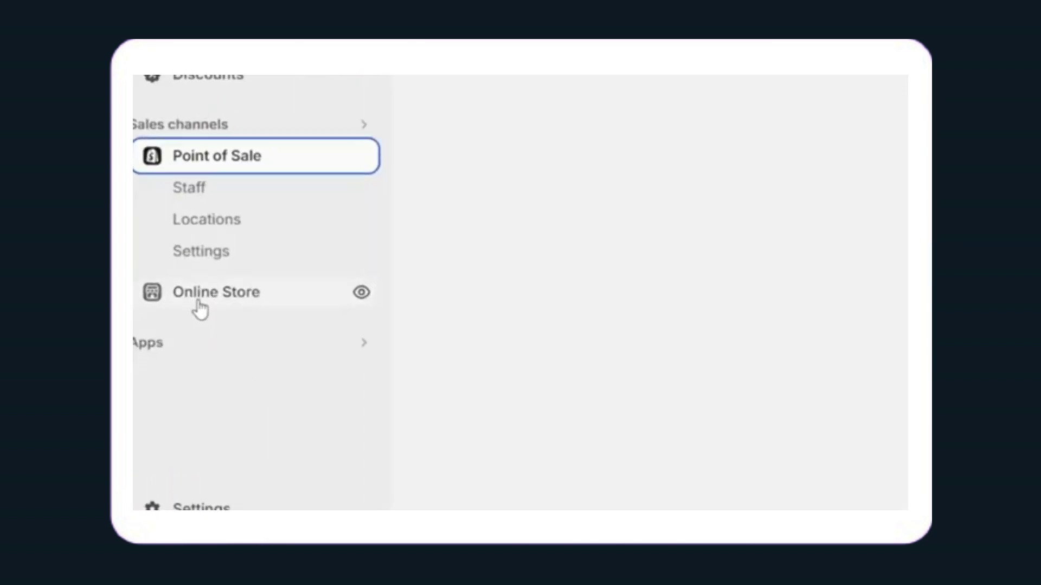
left_click(199, 301)
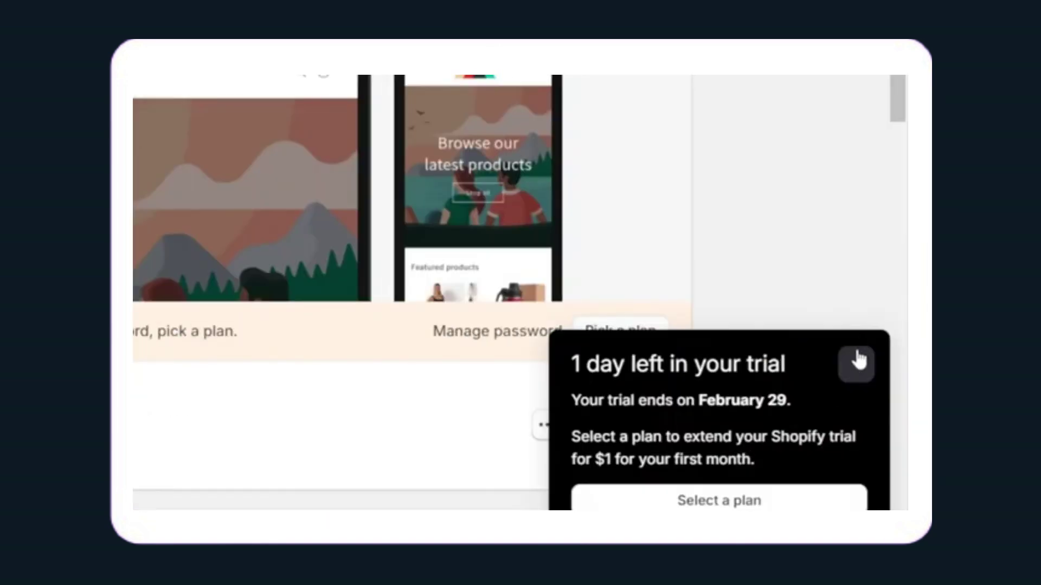
left_click(854, 359)
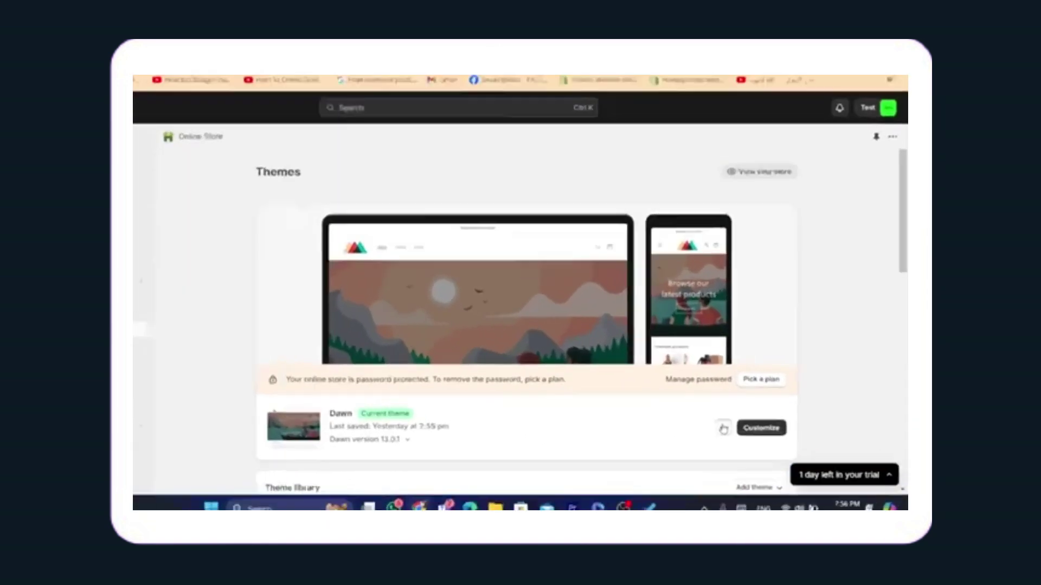
left_click(548, 425)
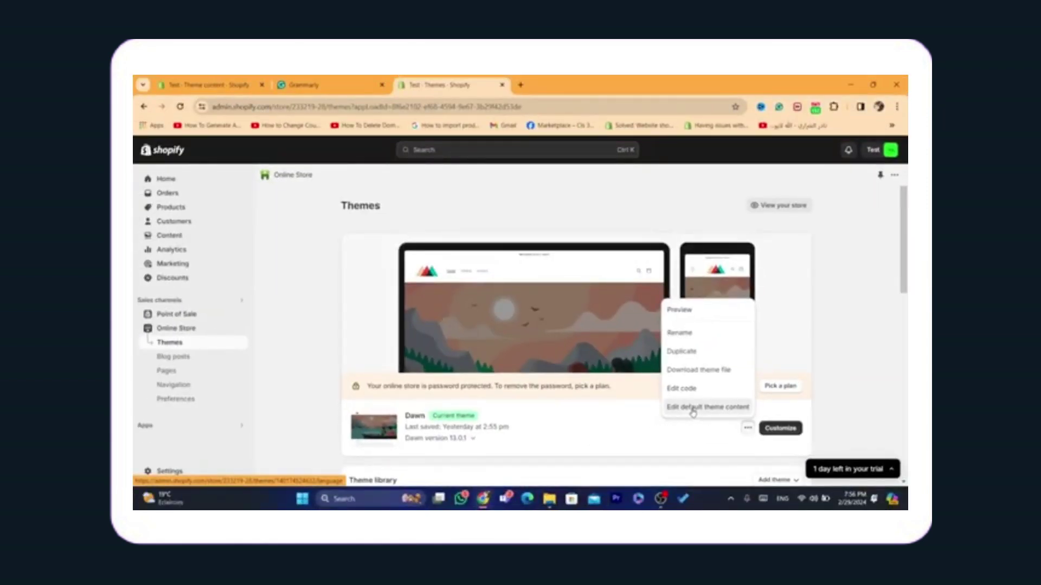
left_click(692, 412)
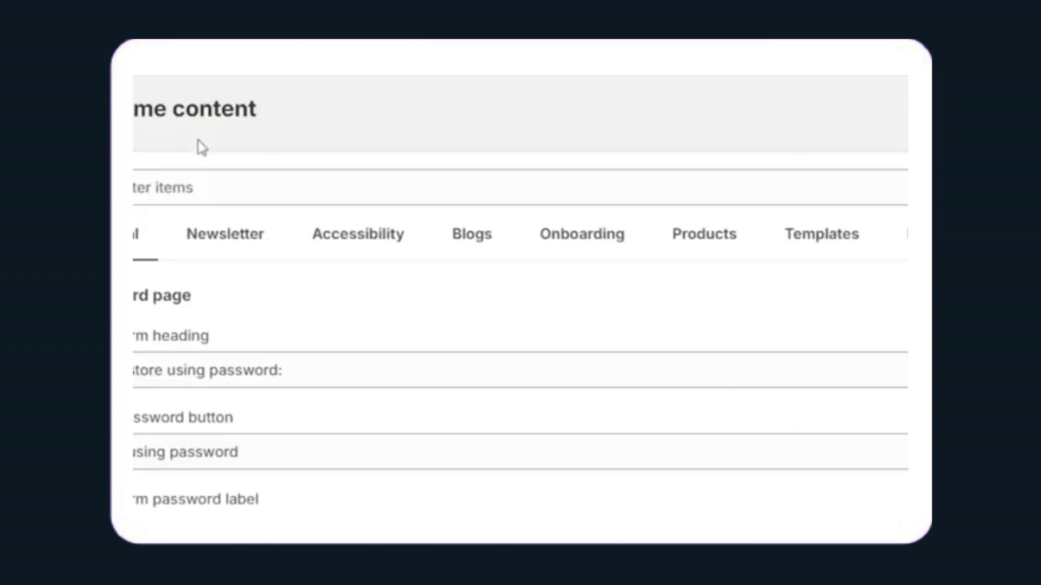
Filter the theme content items by "shipping calculated".
left_click(214, 184)
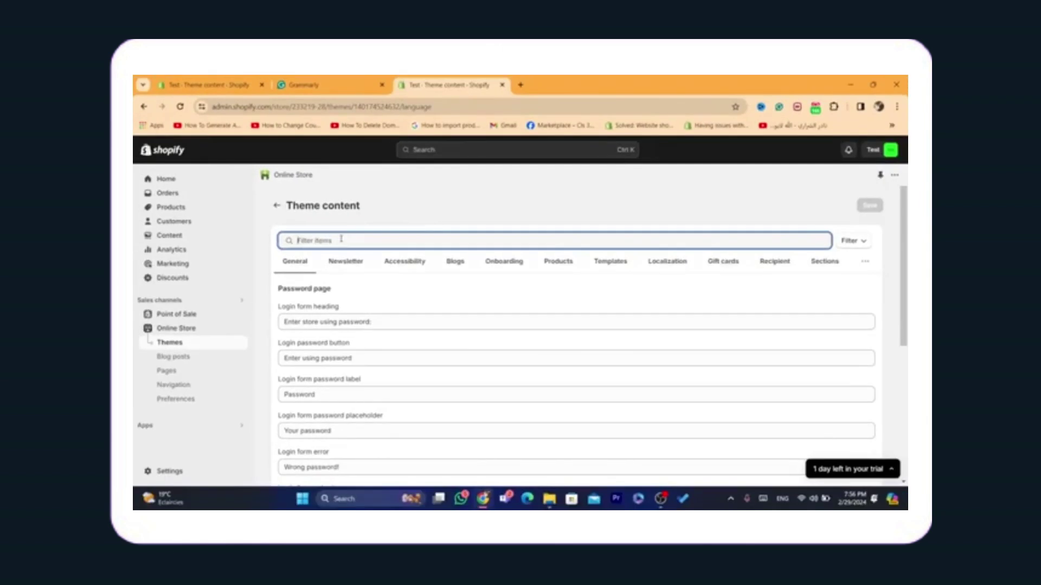
type("how to remove taxes and shipping calculated at checkout shopify")
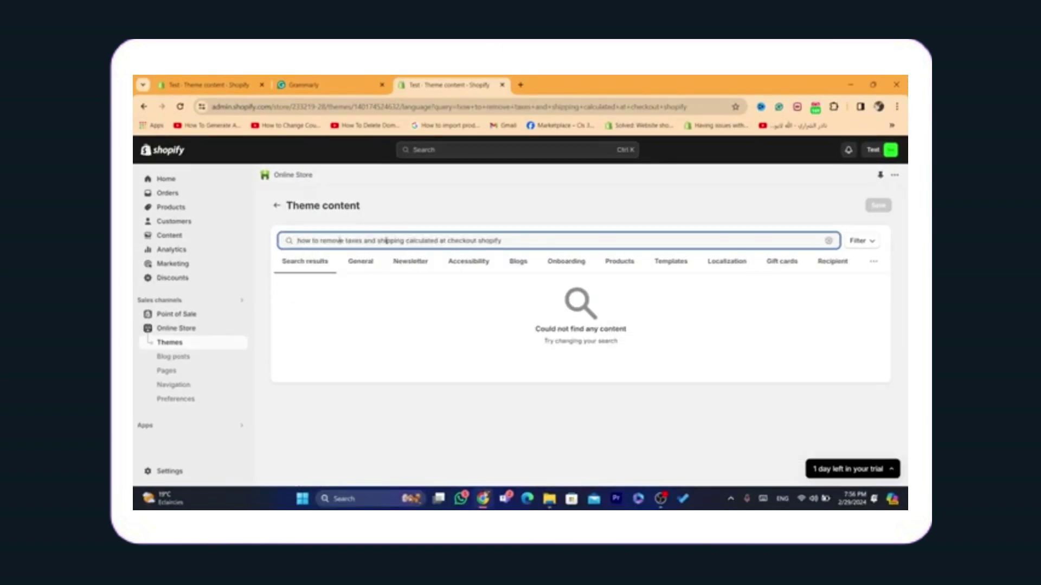
left_click_drag(377, 242, 202, 235)
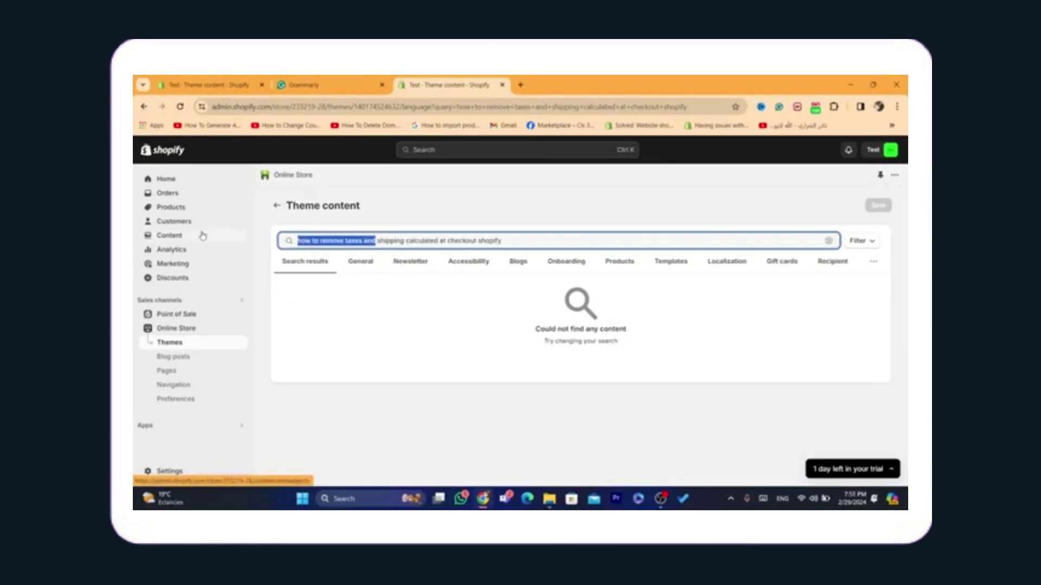
key("BackSpace")
double_click(551, 241)
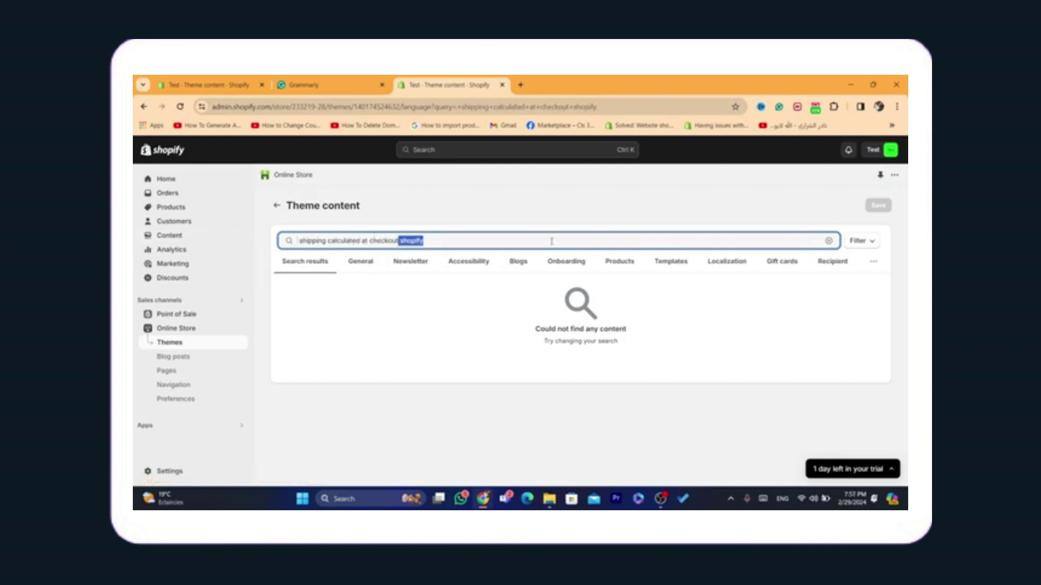
key("BackSpace")
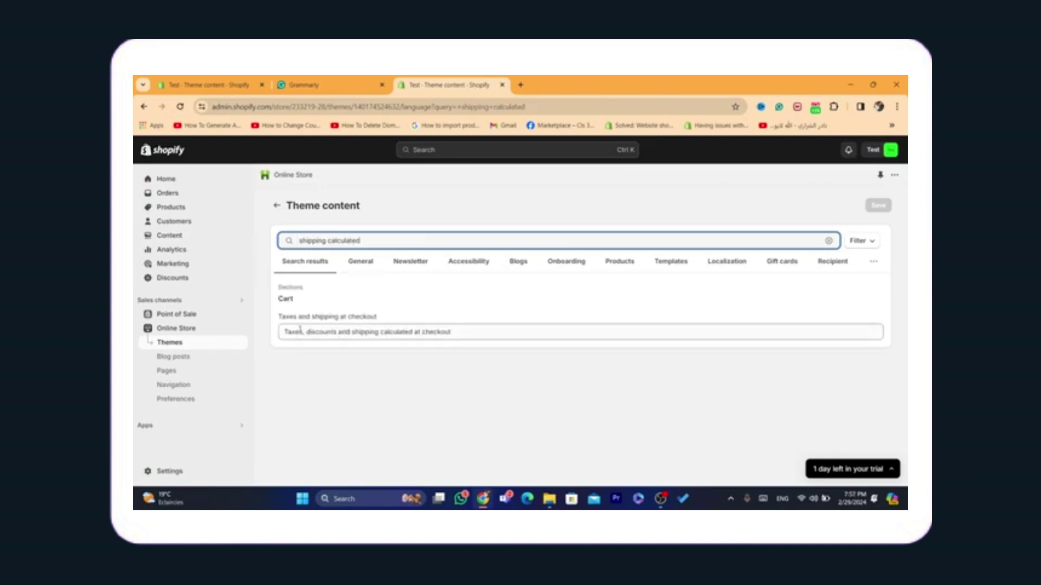
Replace the cart's "Taxes and shipping at checkout" text with "Free shipping worldwide" and save the theme content.
left_click_drag(277, 317, 386, 314)
left_click(386, 314)
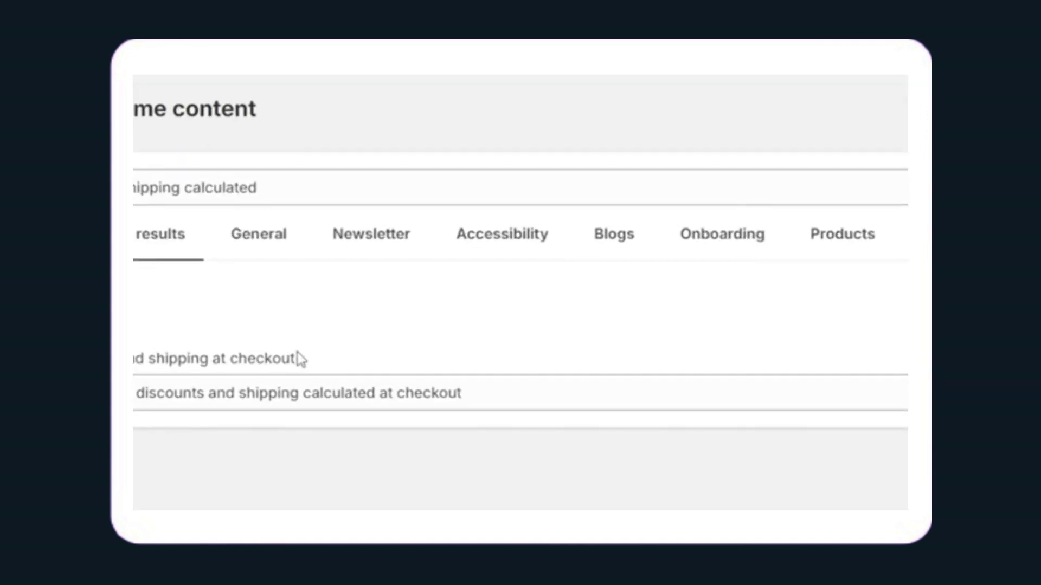
left_click(178, 393)
key("ctrl+a")
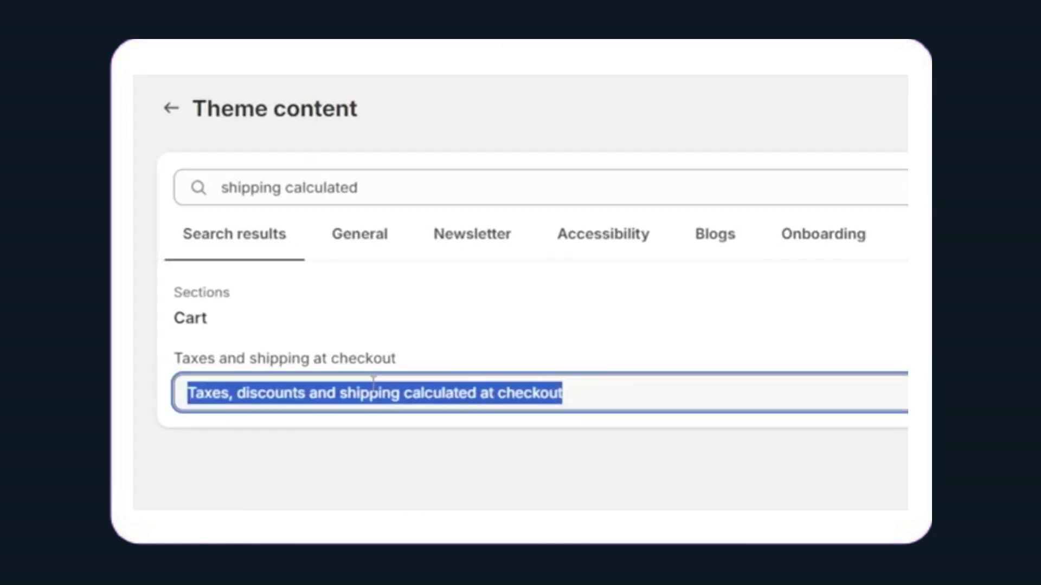
type("fill")
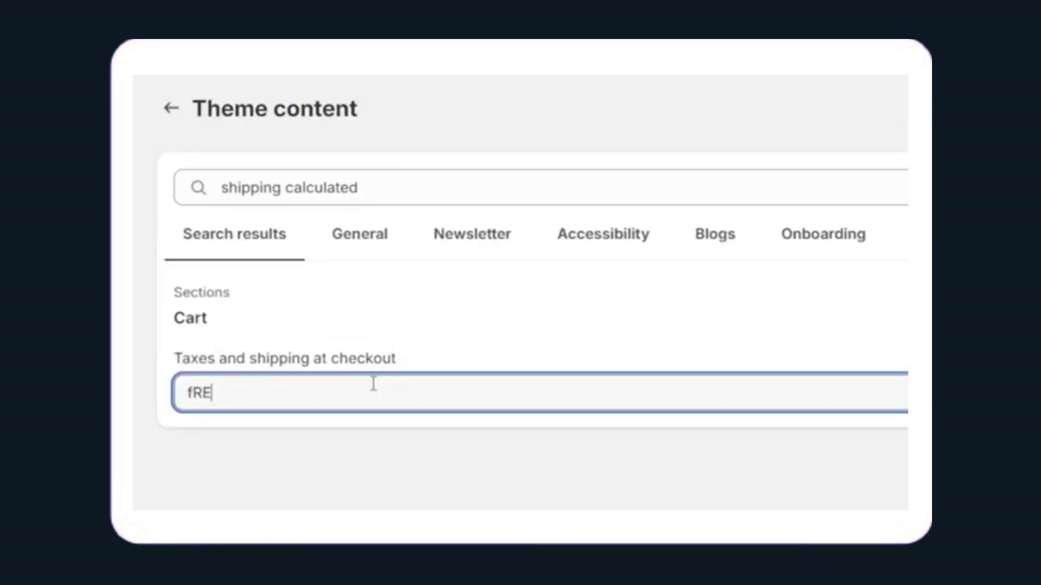
key("BackSpace")
key("BackSpace")
key("BackSpace")
key("BackSpace")
type("Fi")
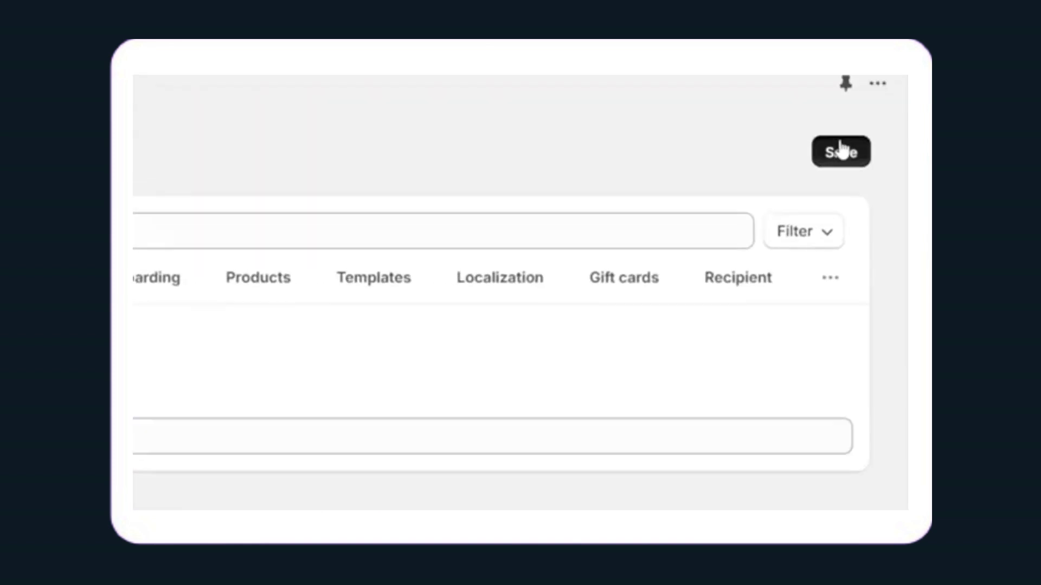
left_click(878, 205)
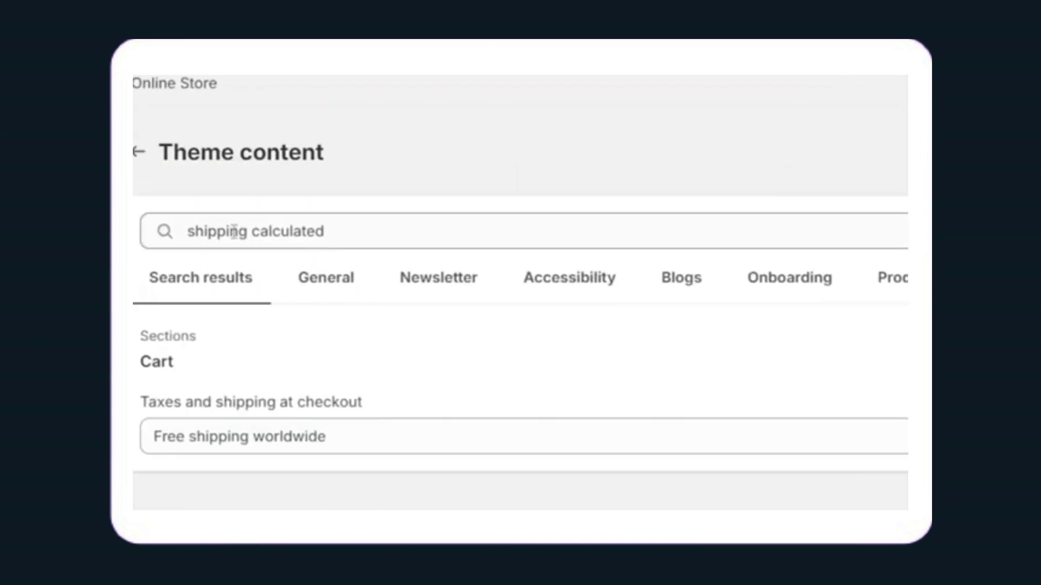
Change the theme content filter to "calculated".
left_click_drag(251, 230, 476, 241)
key("BackSpace")
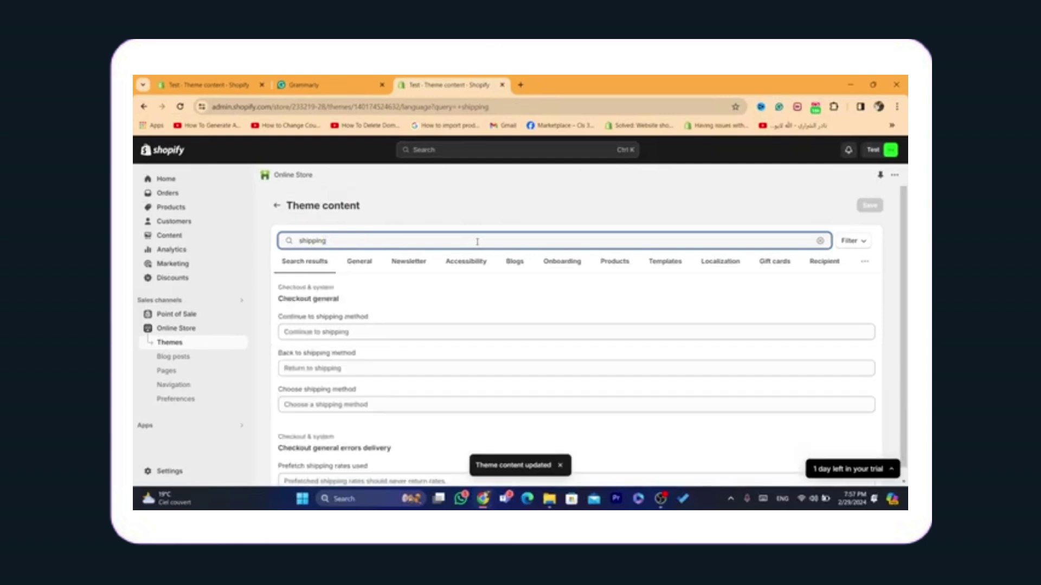
double_click(386, 244)
type("how to remove taxes and shipping calculated at checkout shopify")
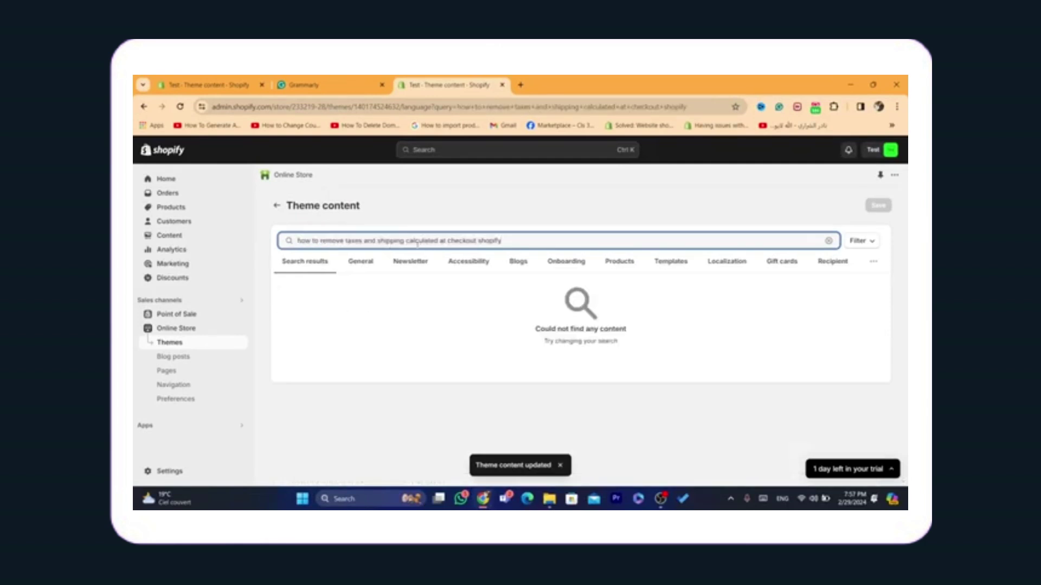
double_click(416, 240)
key("ctrl+c")
key("ctrl+a")
key("ctrl+v")
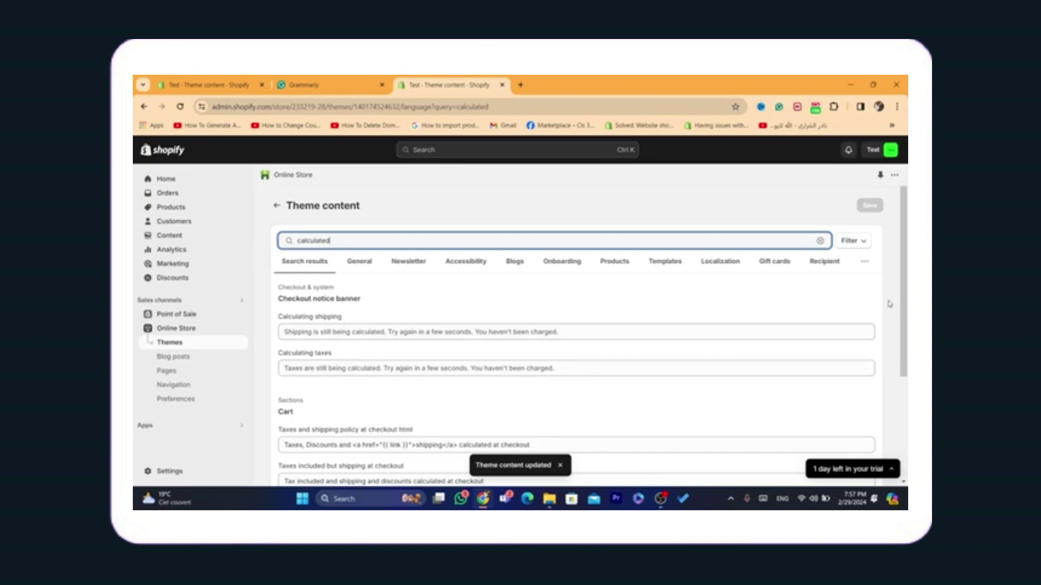
Replace the cart's "Taxes and shipping policy at checkout html" text with "FREE WORLDWIDE SHIPPING".
scroll(544, 357, "down", 2)
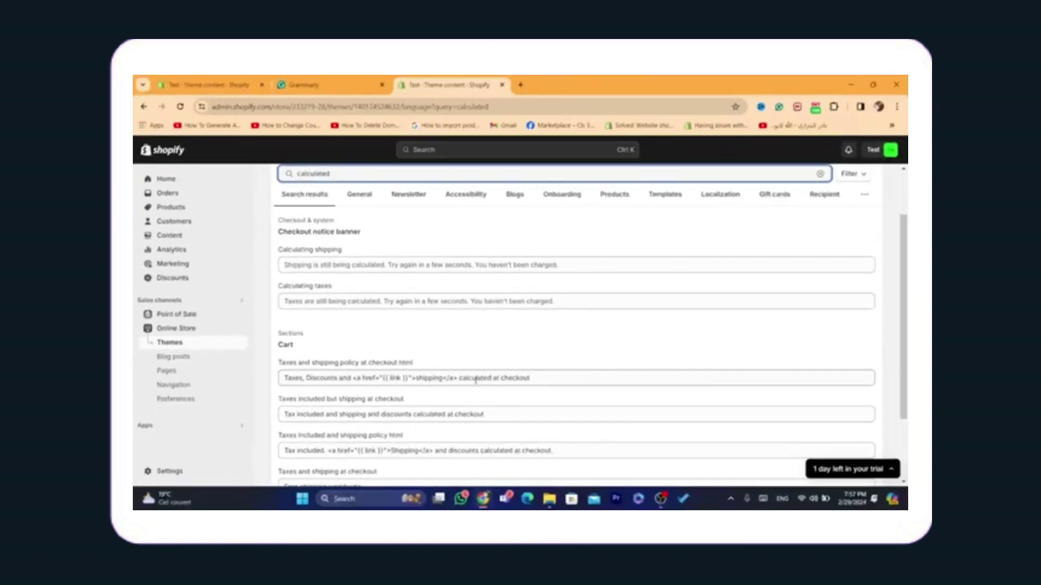
triple_click(476, 378)
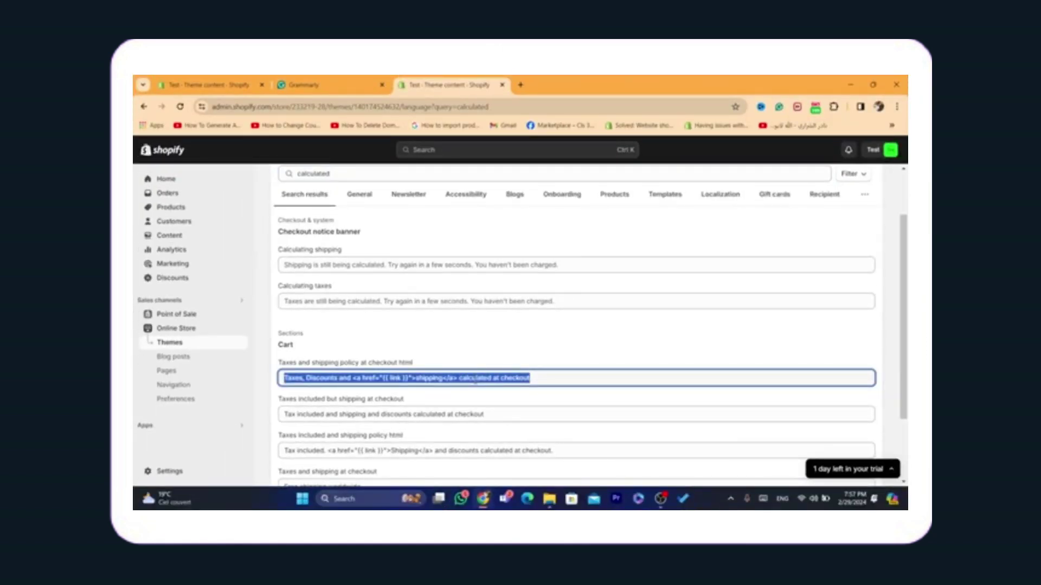
type("F")
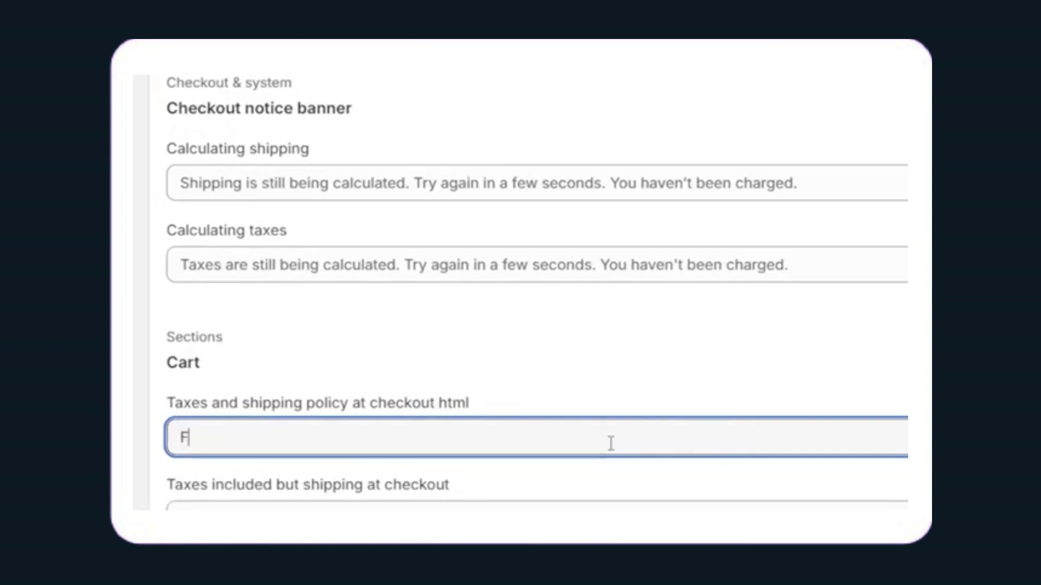
type("REE WORLD")
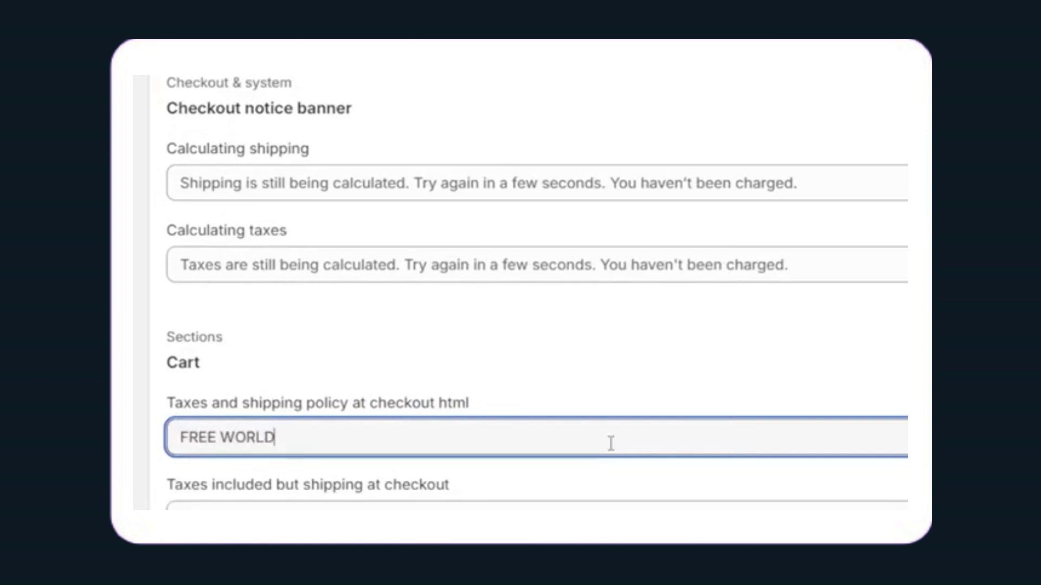
type("WIDE SHIPP")
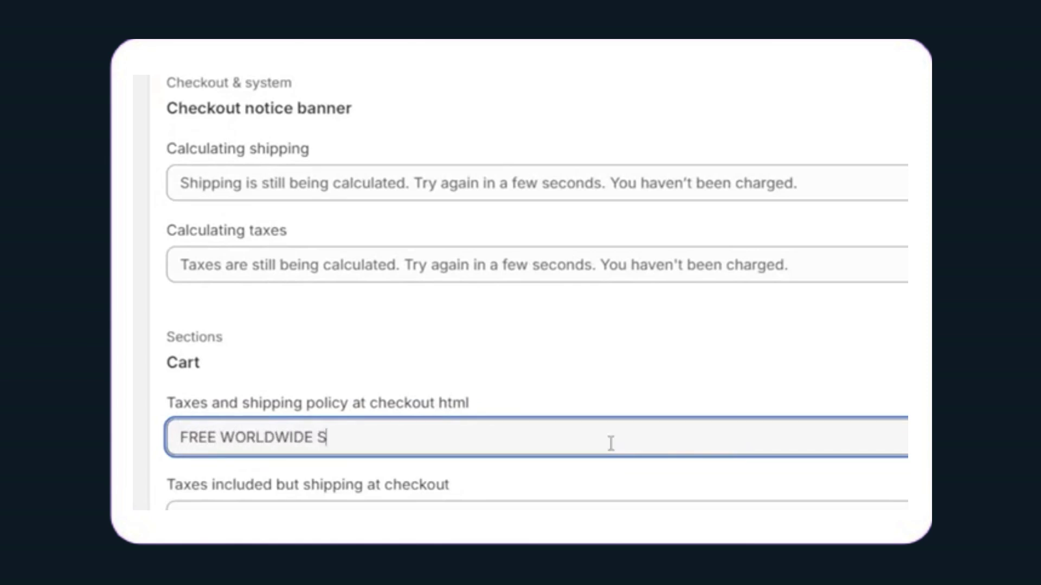
type("ING")
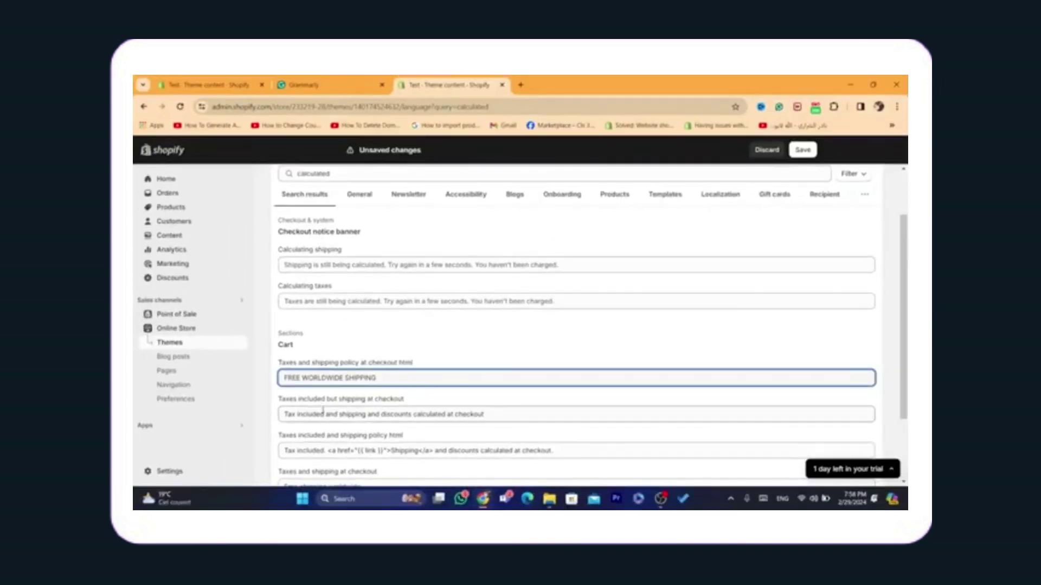
Copy "FREE WORLDWIDE SHIPPING" over the cart's "Taxes included but shipping at checkout" text.
left_click(323, 411)
key("ctrl+a")
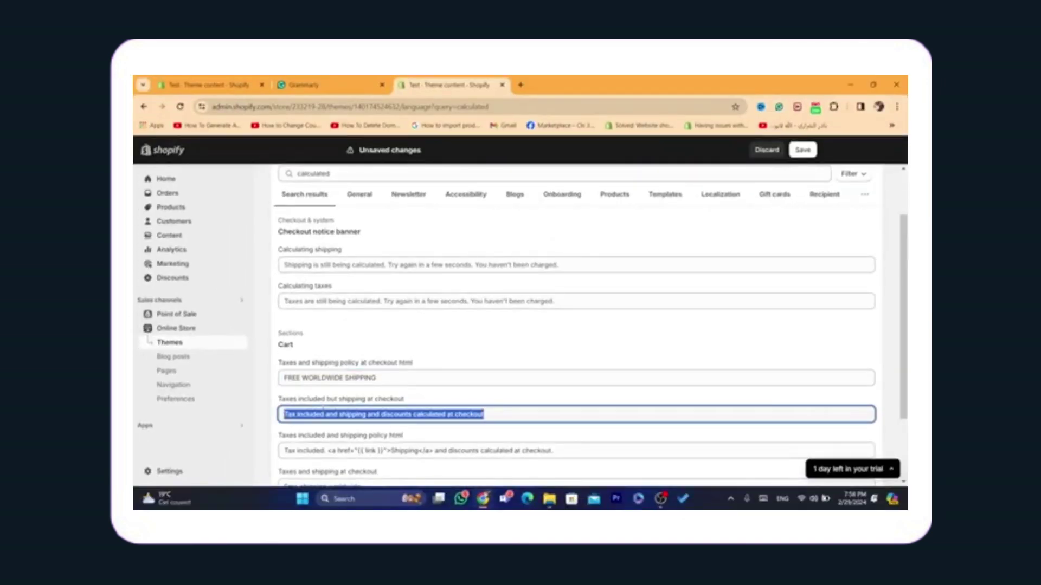
left_click(366, 414)
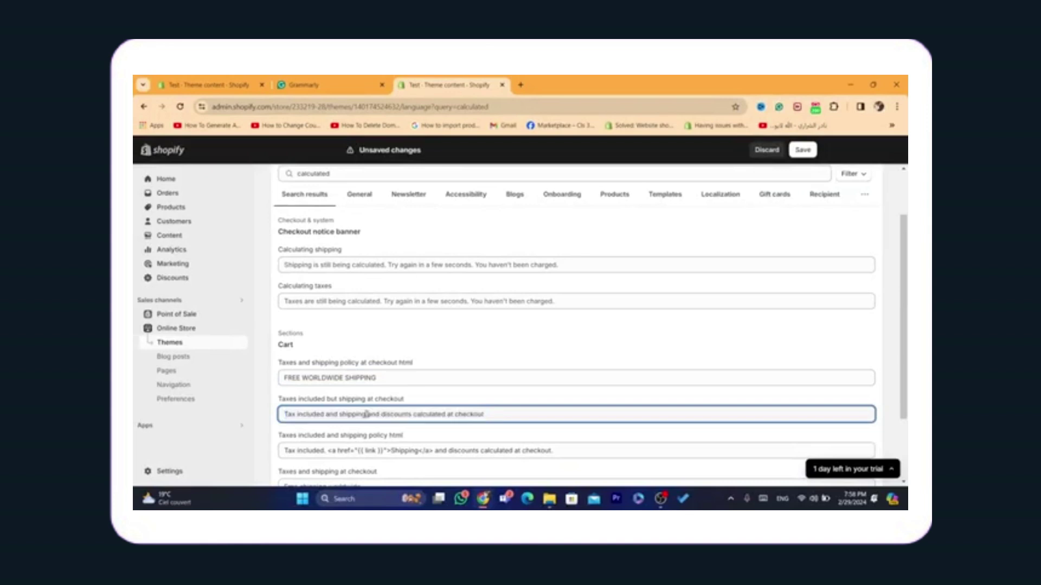
left_click(331, 377)
key("ctrl+a")
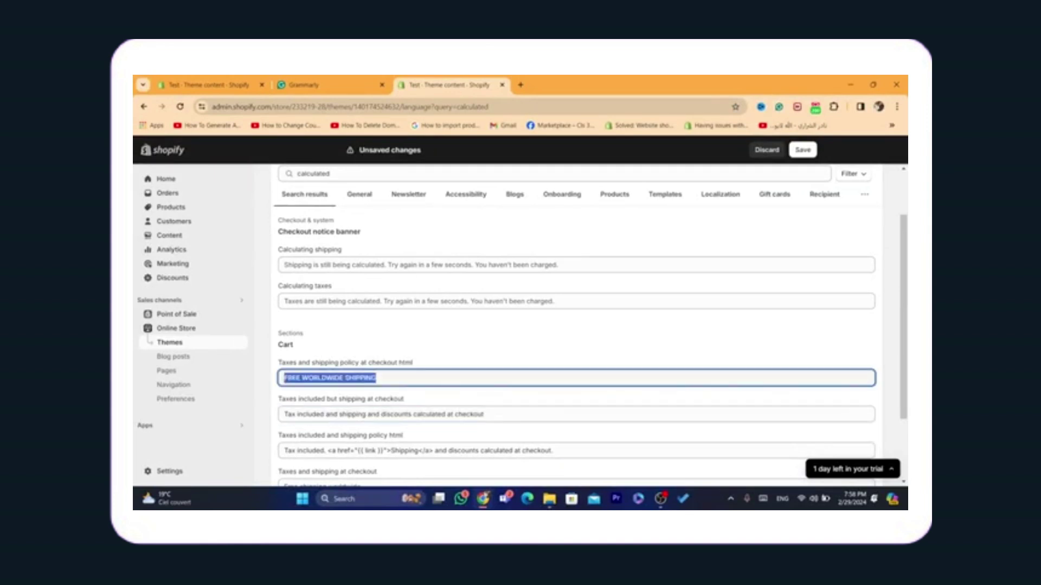
left_click(372, 414)
key("ctrl+a")
key("ctrl+v")
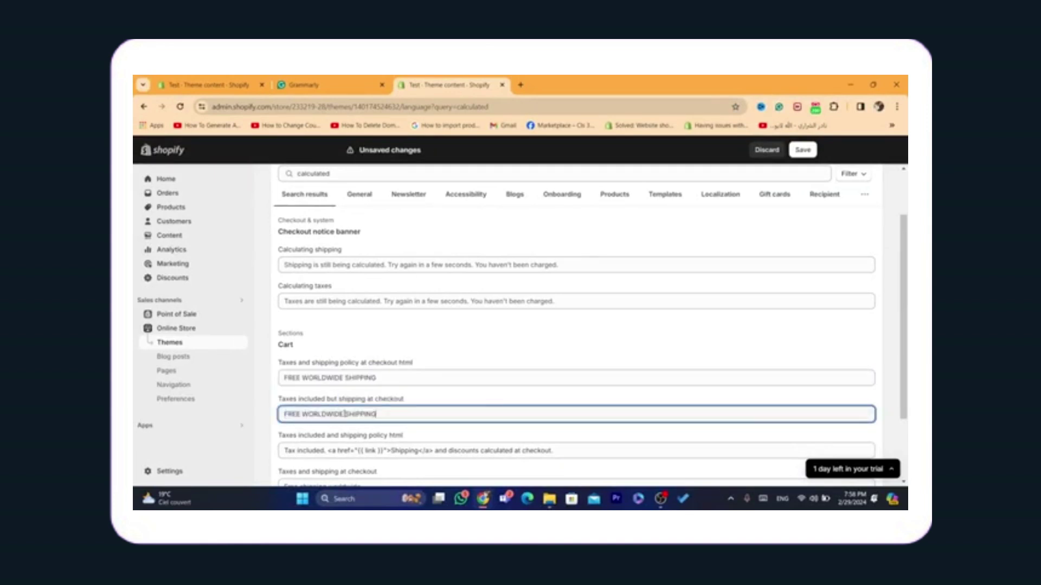
Replace the cart's "Taxes included and shipping policy html" text with the copied "FREE WORLDWIDE SHIPPING".
left_click(317, 451)
key("ctrl+a")
key("ctrl+v")
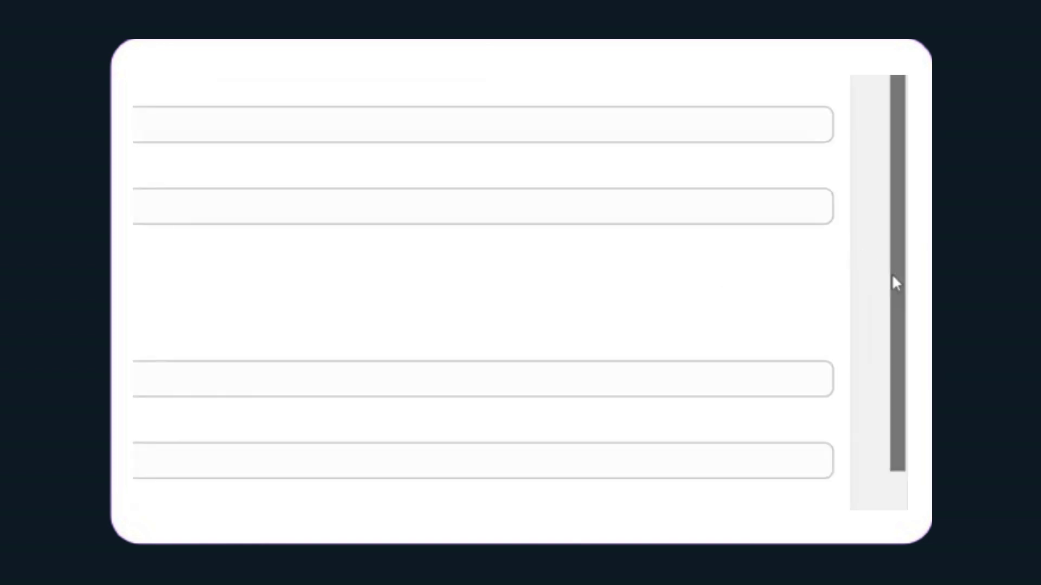
Replace the product's "Shipping policy html" text with the copied "FREE WORLDWIDE SHIPPING" and save the theme content.
scroll(901, 379, "down", 2)
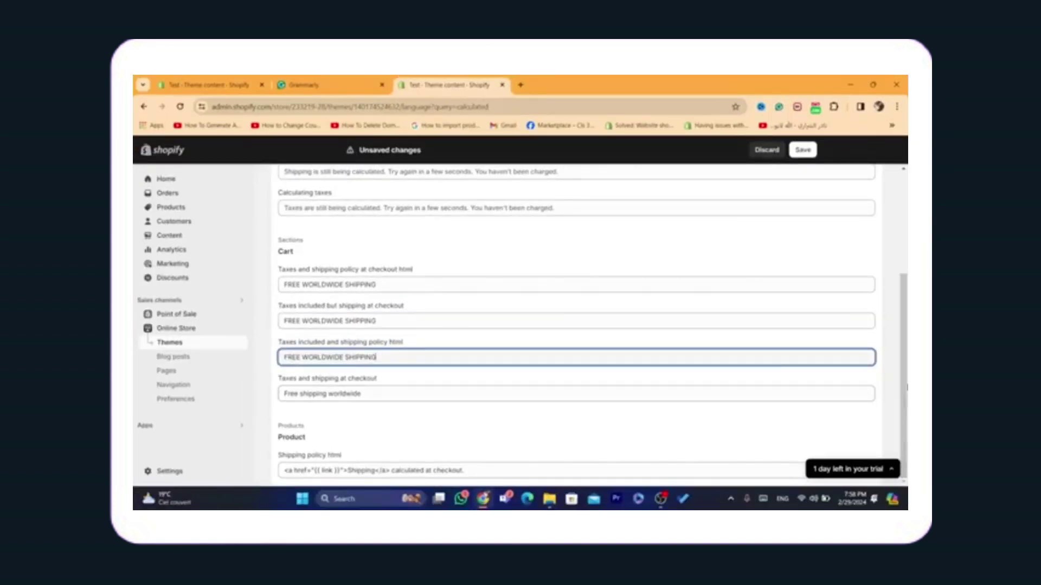
triple_click(333, 471)
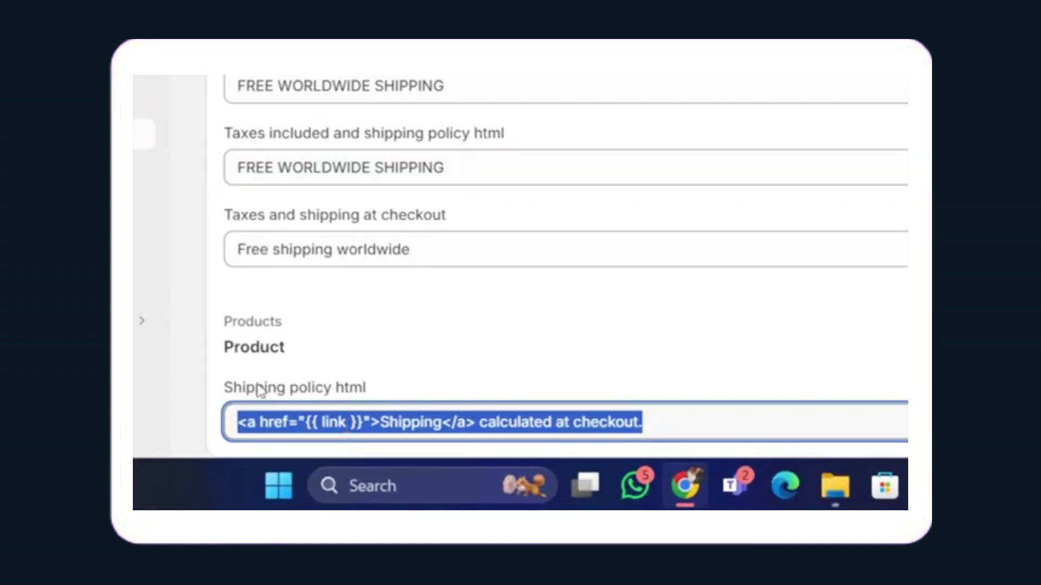
key("ctrl+v")
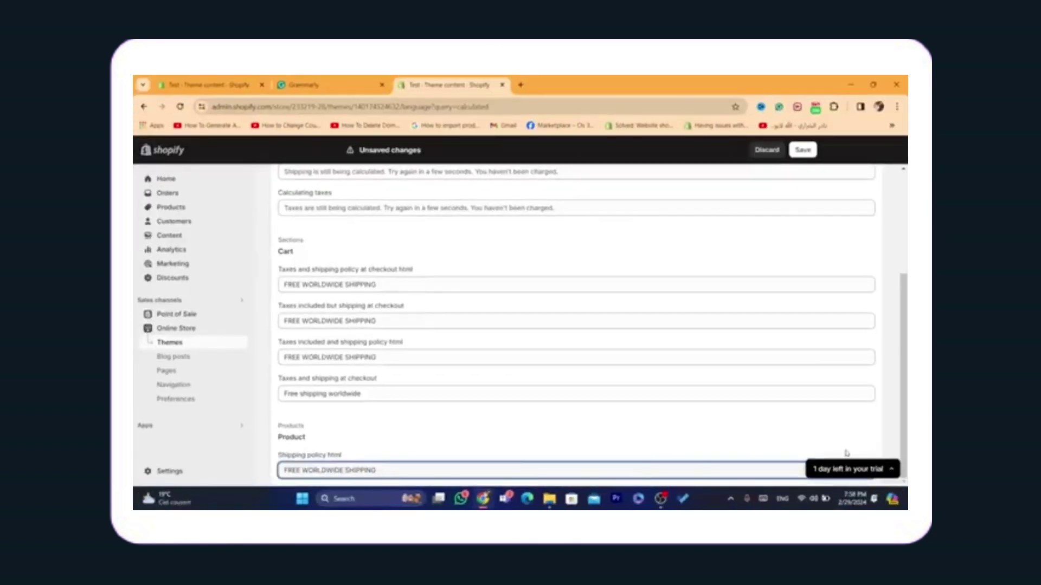
left_click_drag(905, 407, 905, 302)
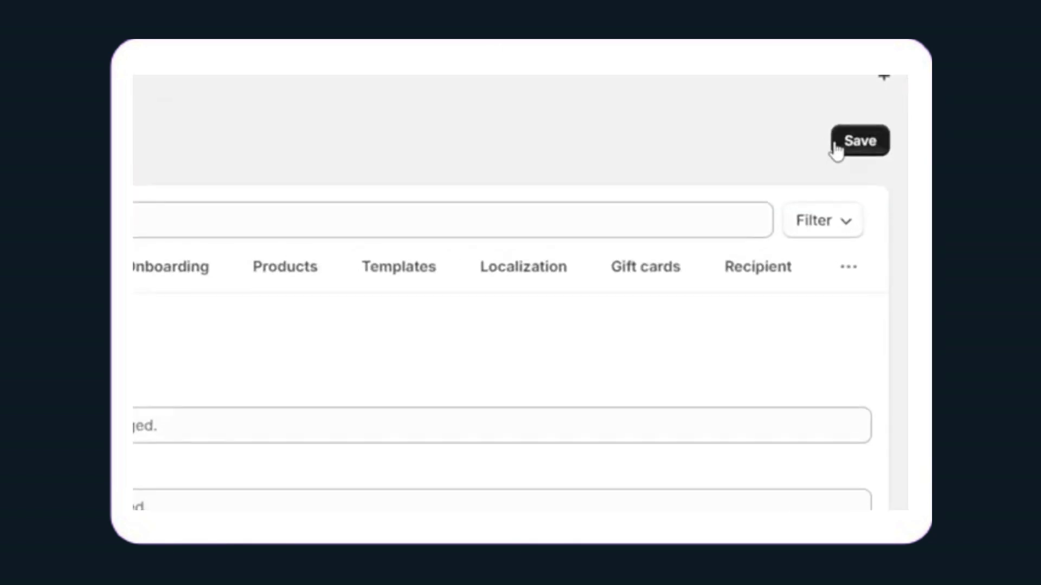
left_click(844, 147)
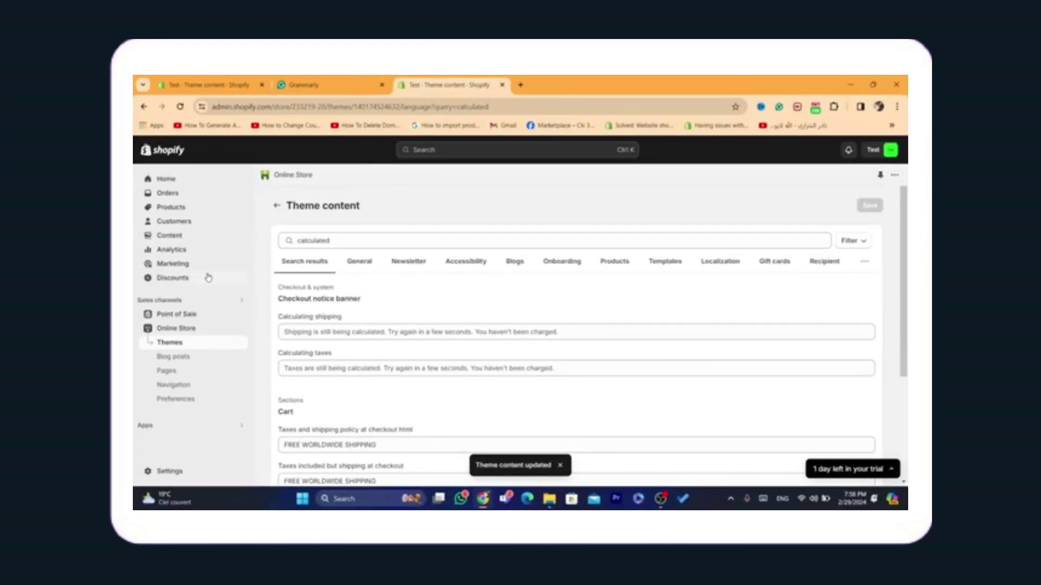
View the live online store and open the product page of the thread yoga suit.
left_click(206, 317)
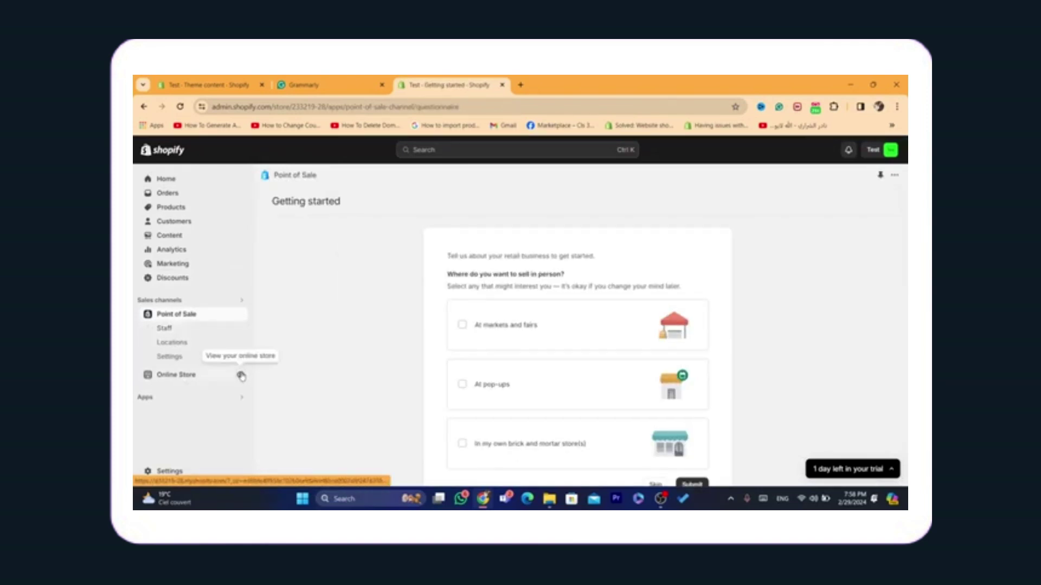
left_click(241, 375)
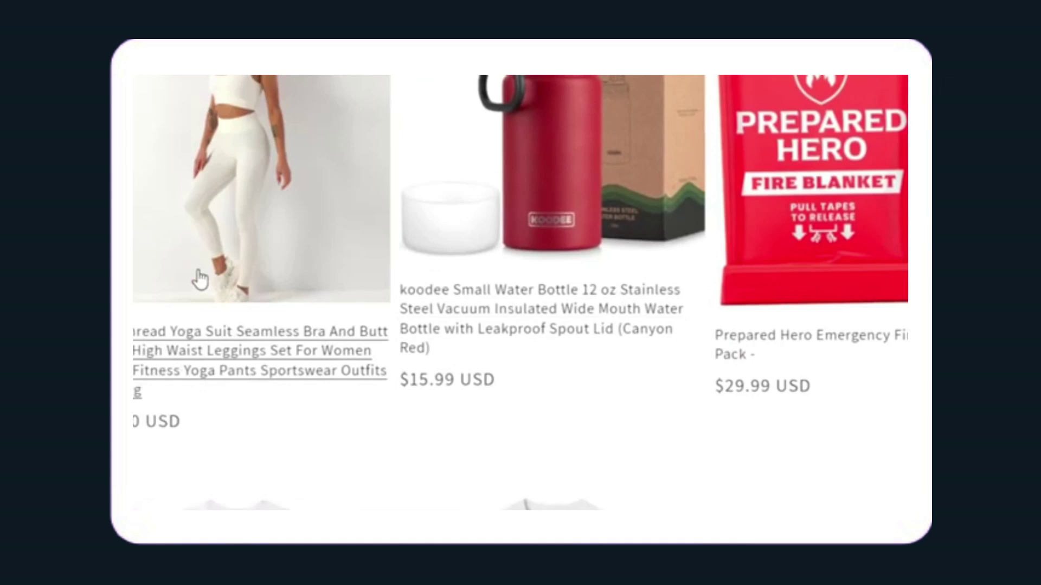
left_click(200, 282)
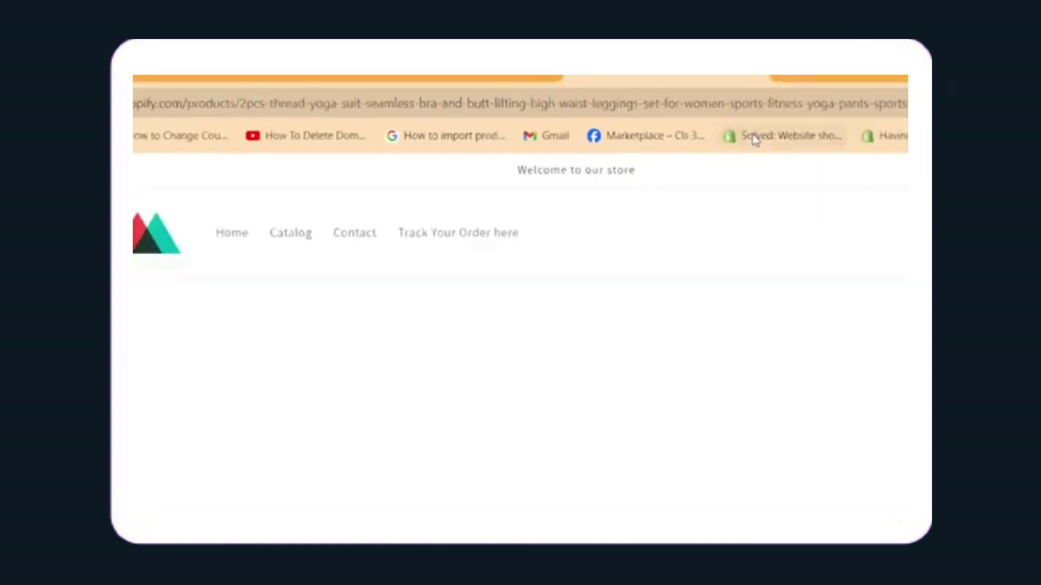
Examine the yoga suit's product page from the purchase options down to the end of the description for tax and shipping texts.
scroll(704, 298, "down", 8)
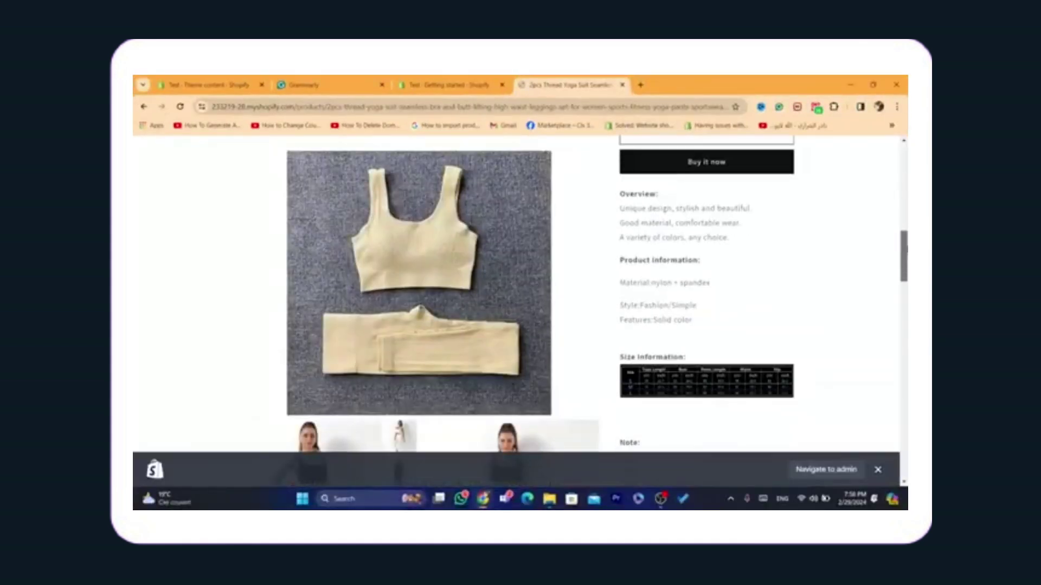
scroll(705, 293, "up", 3)
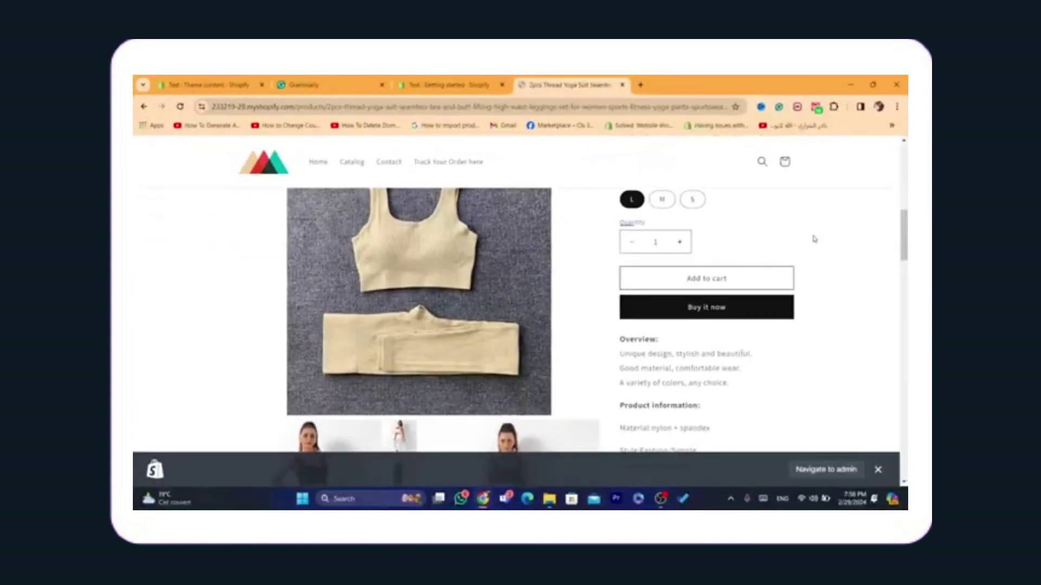
scroll(699, 336, "down", 5)
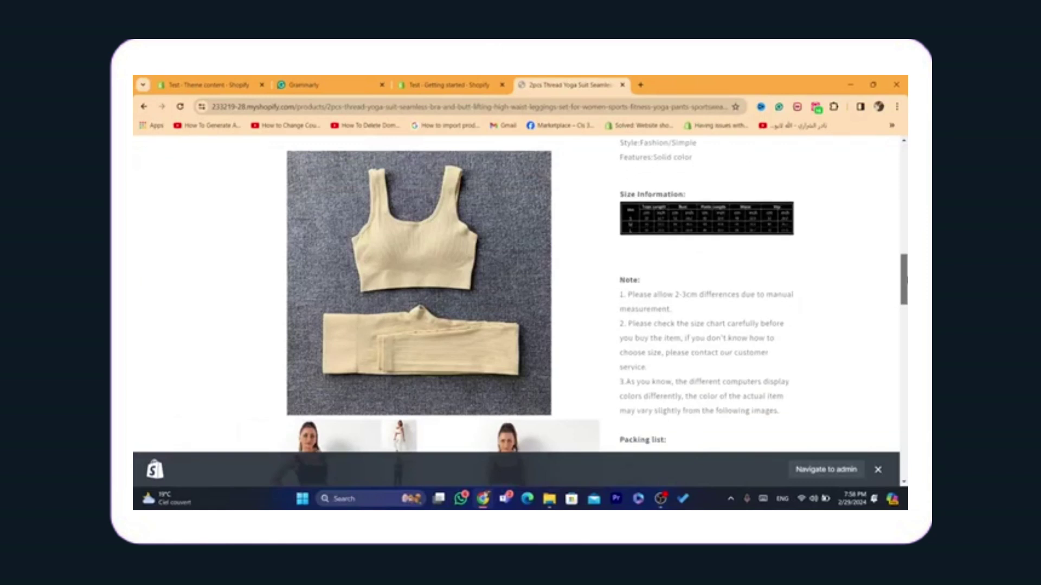
scroll(705, 293, "down", 3)
scroll(705, 308, "down", 9)
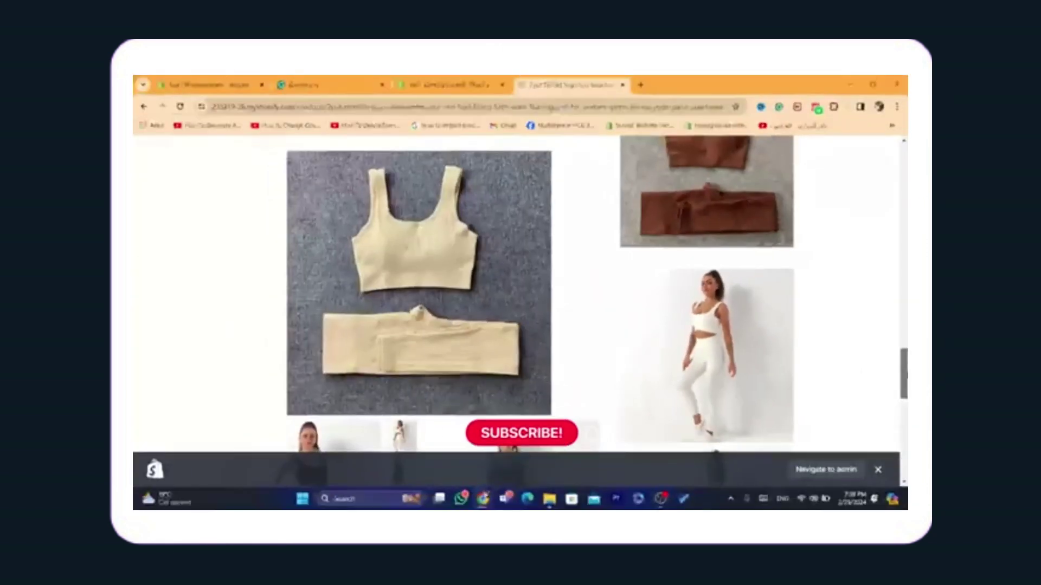
scroll(705, 299, "down", 3)
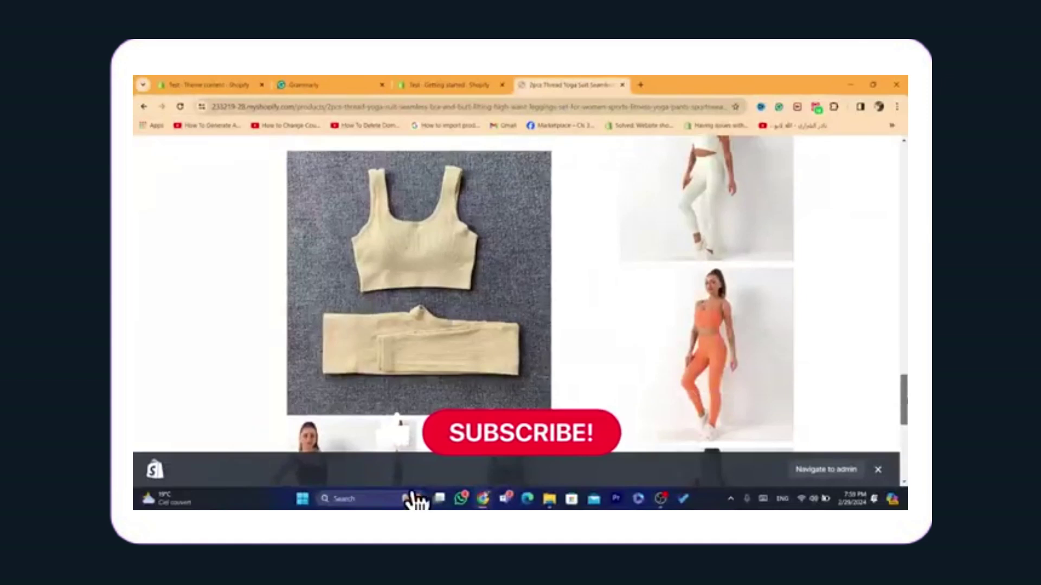
scroll(520, 298, "down", 4)
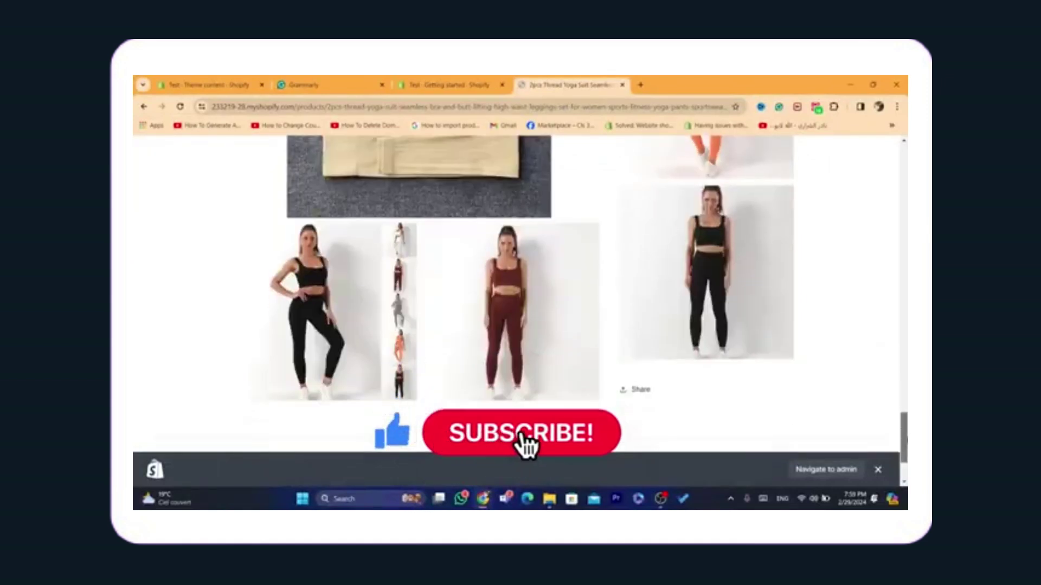
scroll(521, 271, "down", 1)
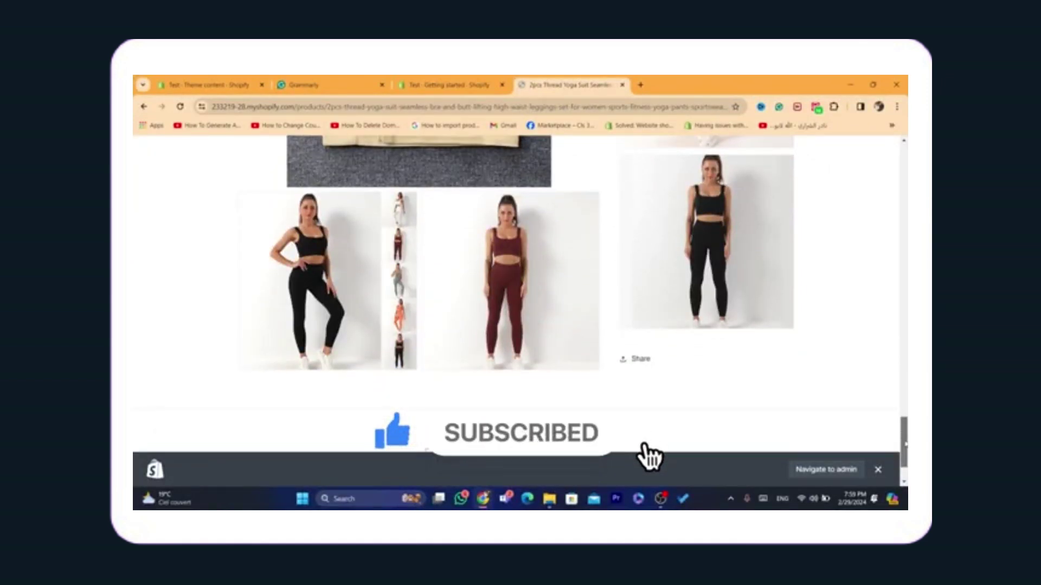